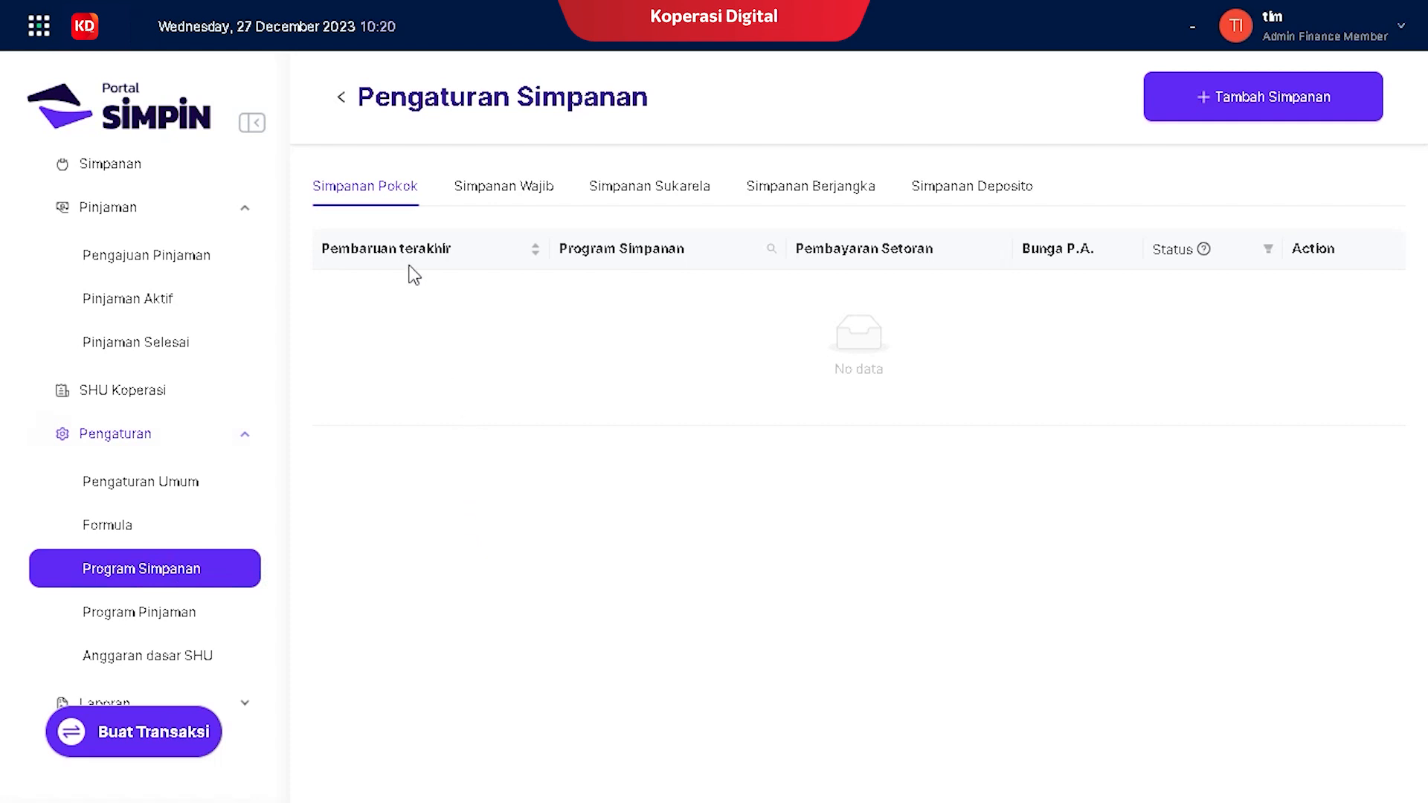
Step: Browse the Wajib, Sukarela, Berjangka and Deposito program lists, then start a new savings program
{"action": "left_click", "coordinate": [351, 187]}
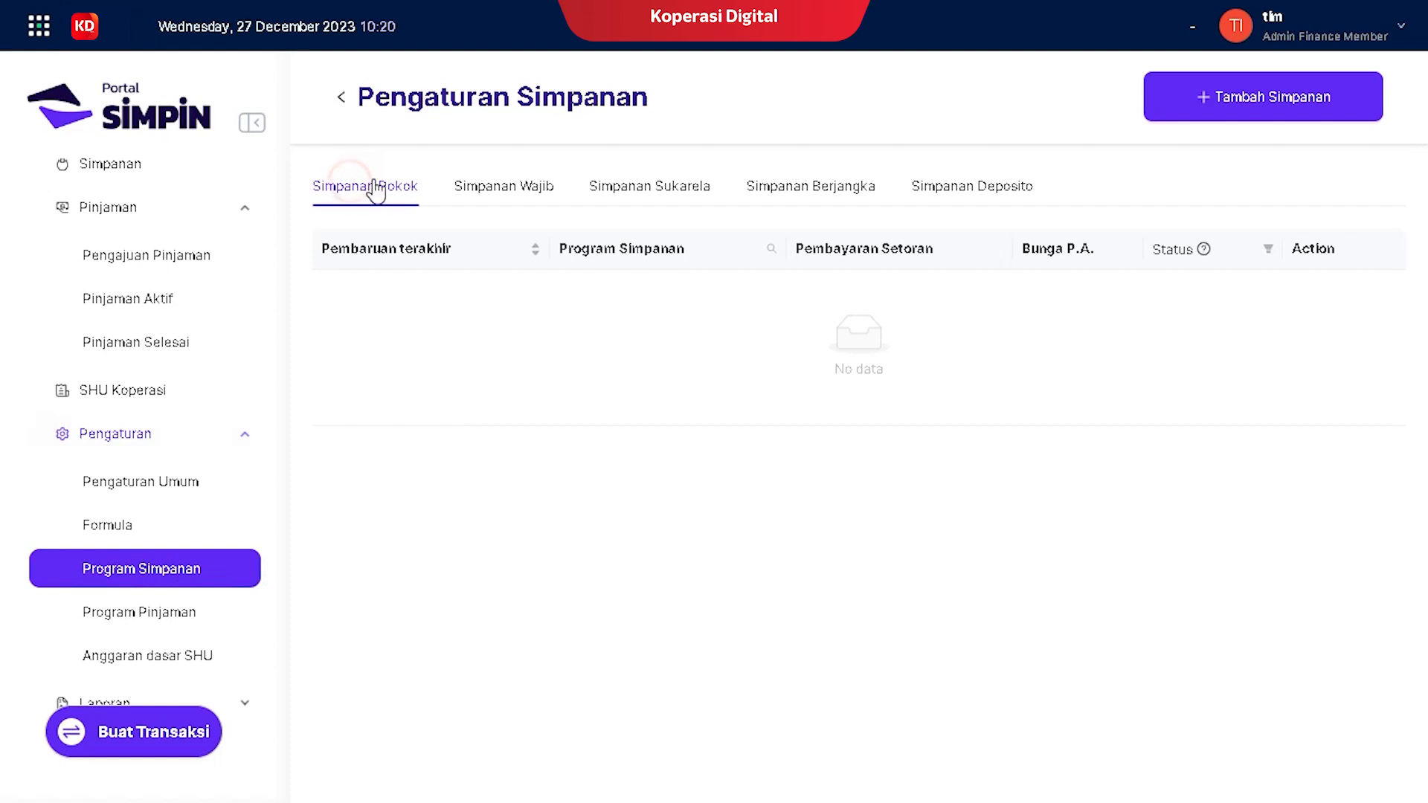
{"action": "left_click", "coordinate": [504, 190]}
{"action": "left_click", "coordinate": [652, 190]}
{"action": "left_click", "coordinate": [790, 186]}
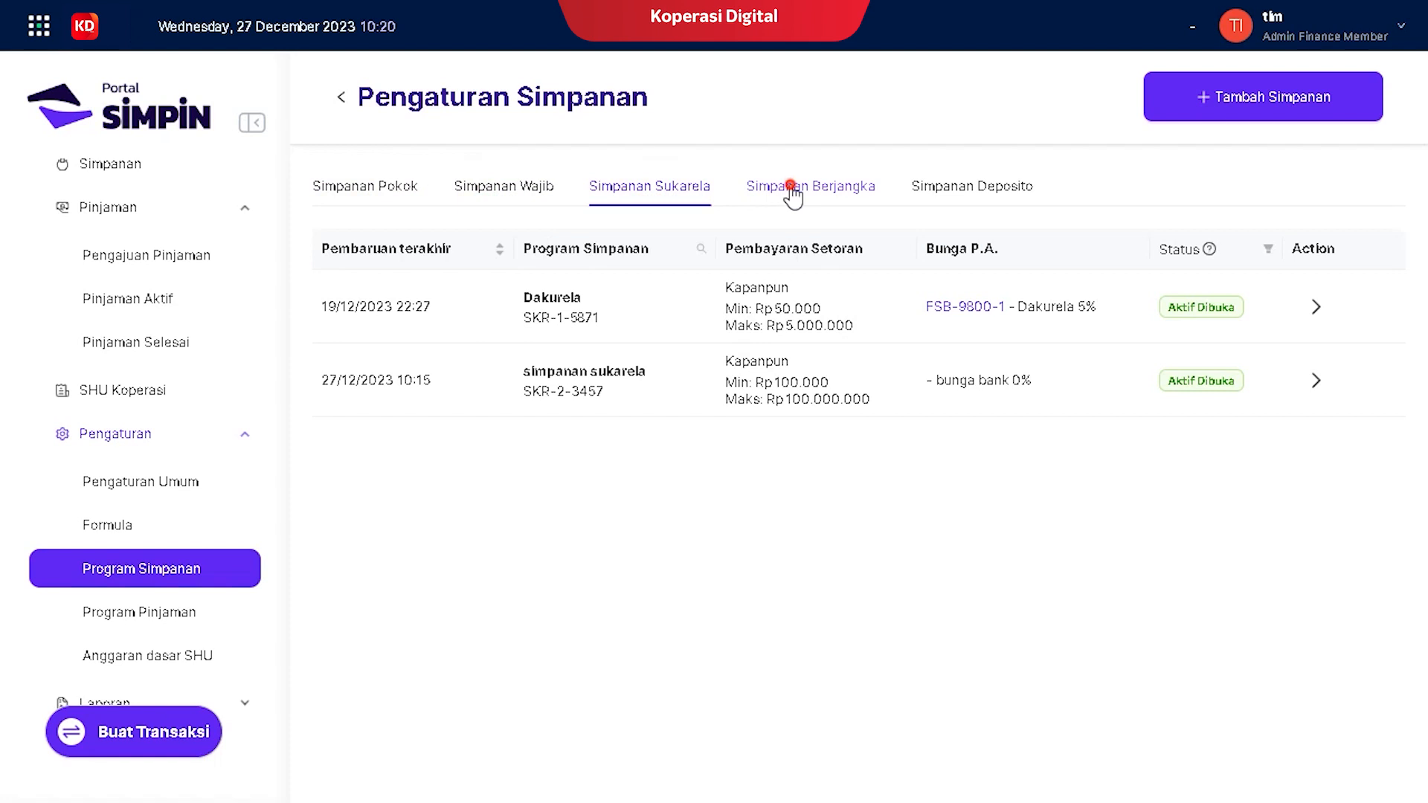
{"action": "left_click", "coordinate": [958, 187]}
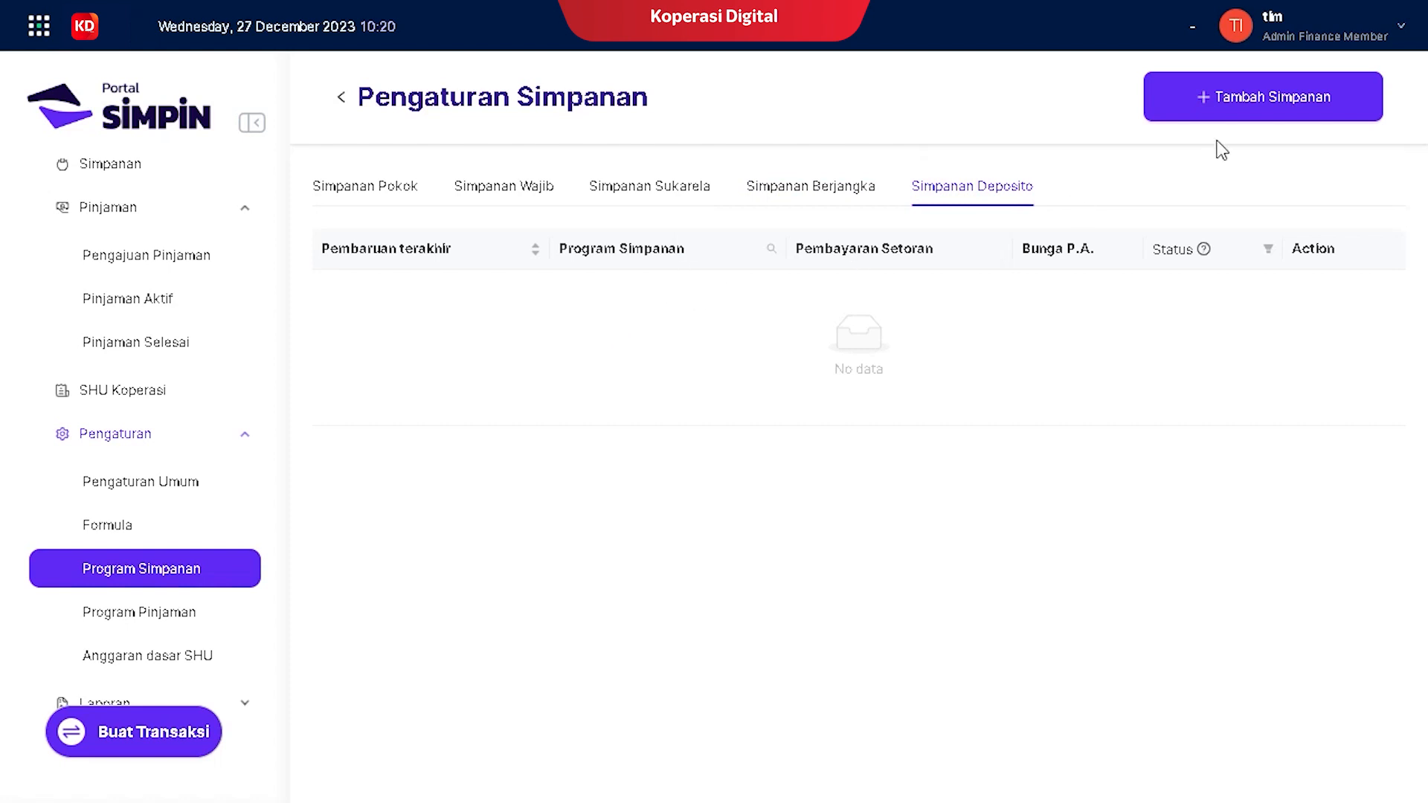
{"action": "left_click", "coordinate": [1264, 104]}
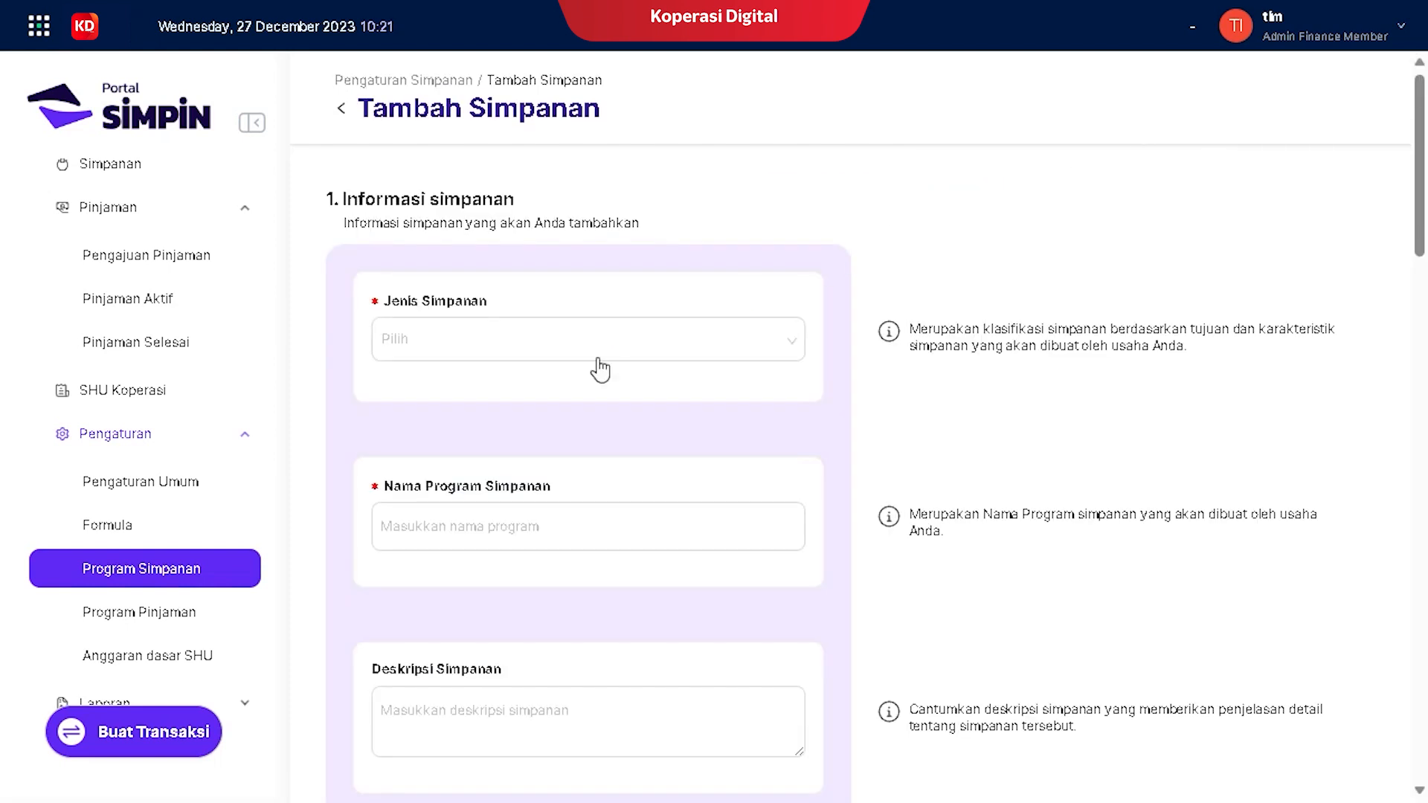
Step: Set Jenis Simpanan to Berjangka and name the program 'simpanan masa depan', copying the name
{"action": "left_click", "coordinate": [575, 345]}
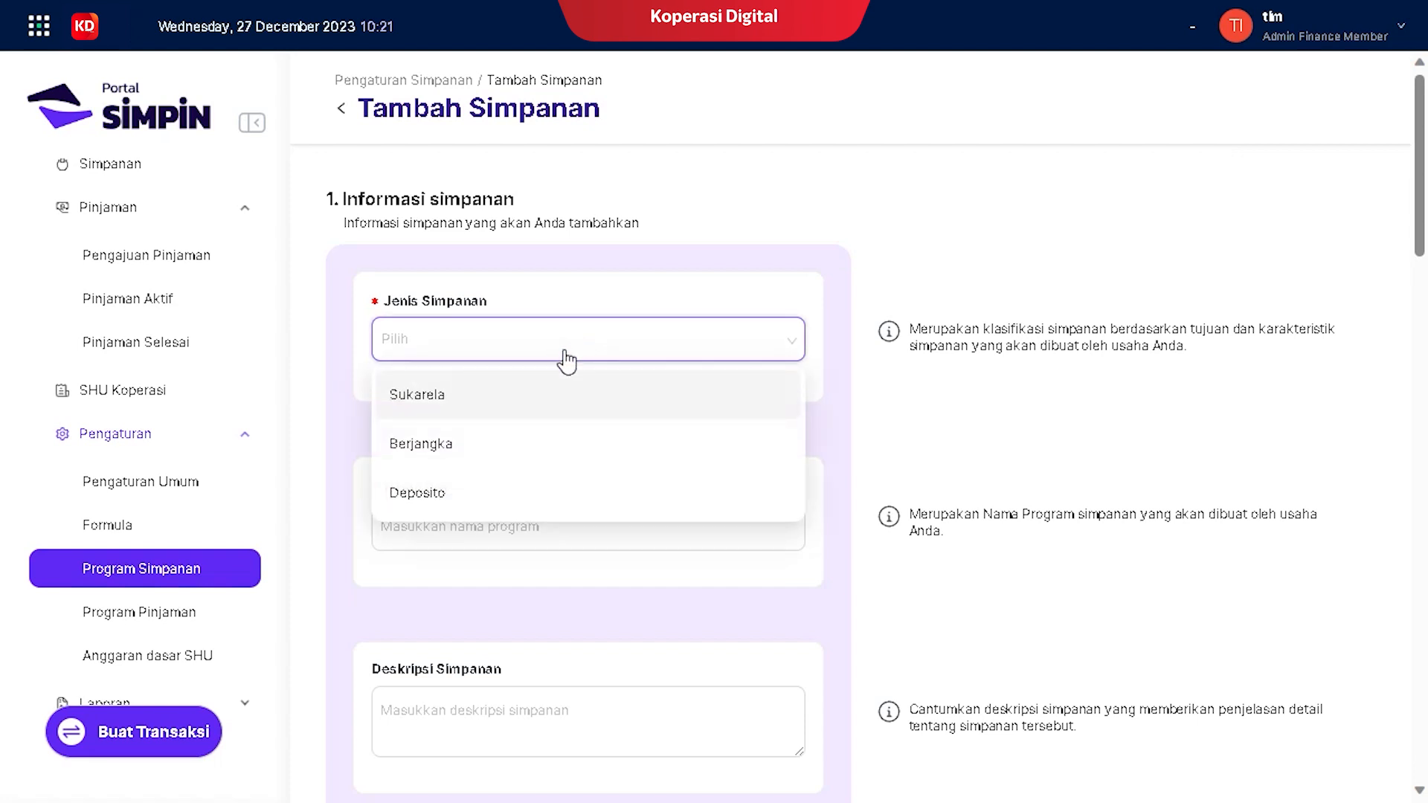
{"action": "left_click", "coordinate": [441, 445]}
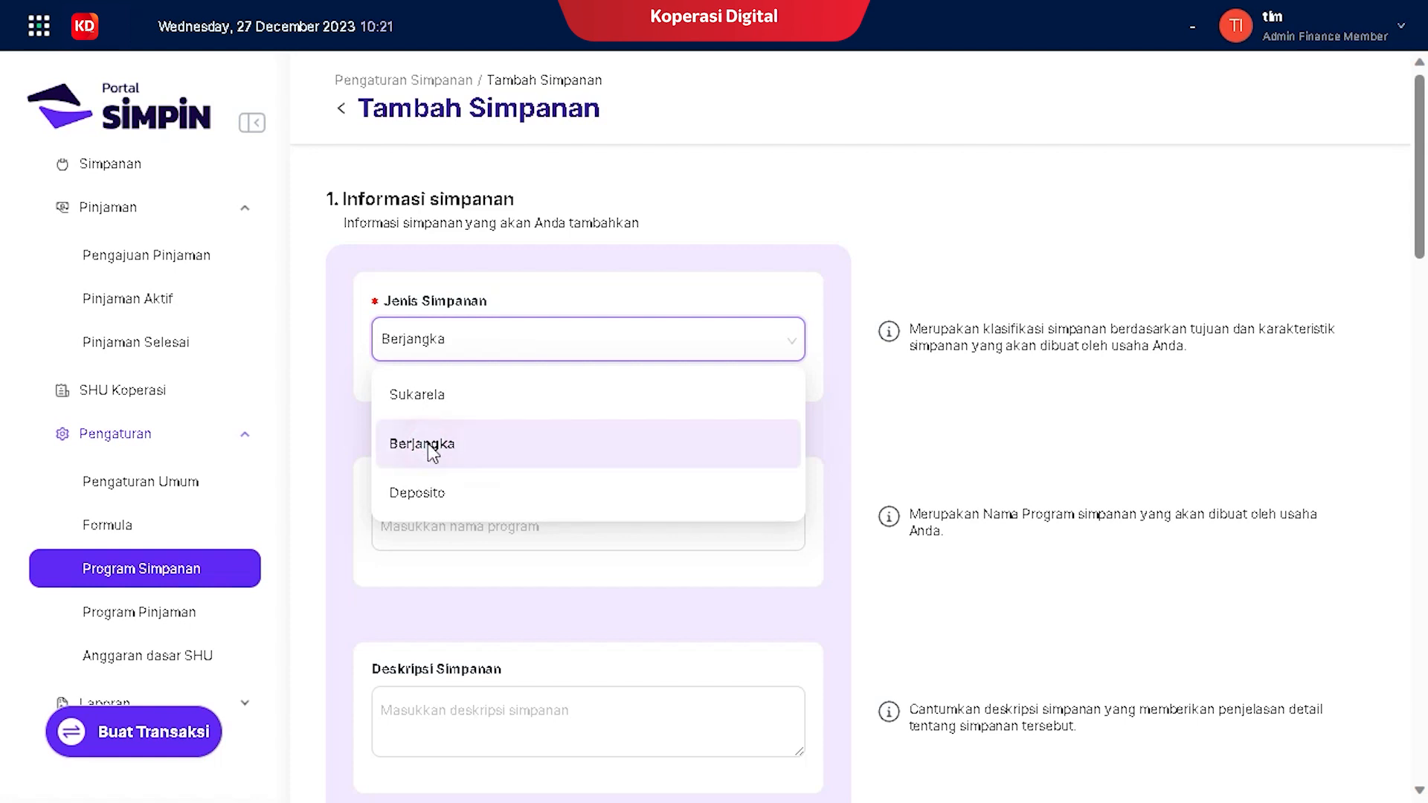
{"action": "left_click", "coordinate": [430, 519]}
{"action": "type", "text": "simpanan"}
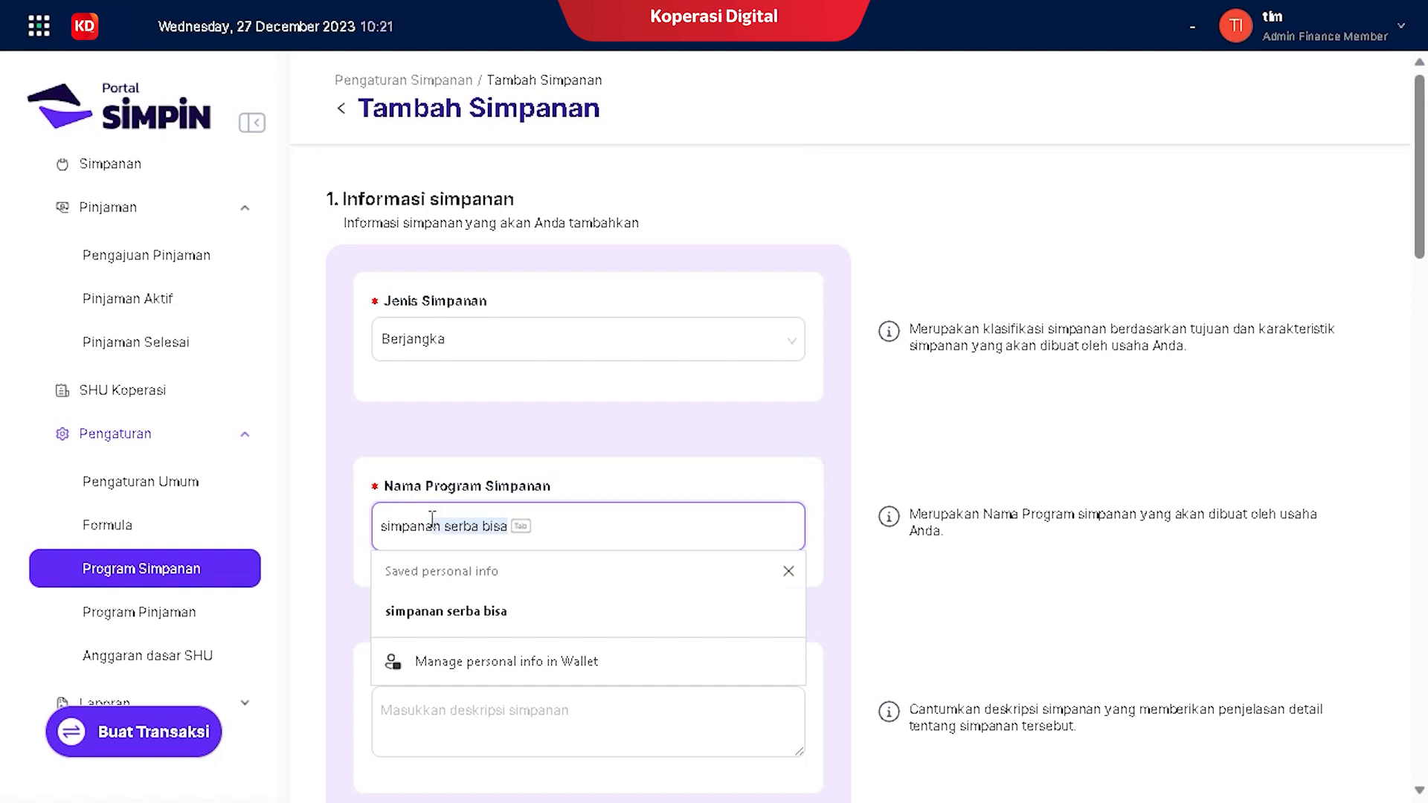
{"action": "type", "text": " masa"}
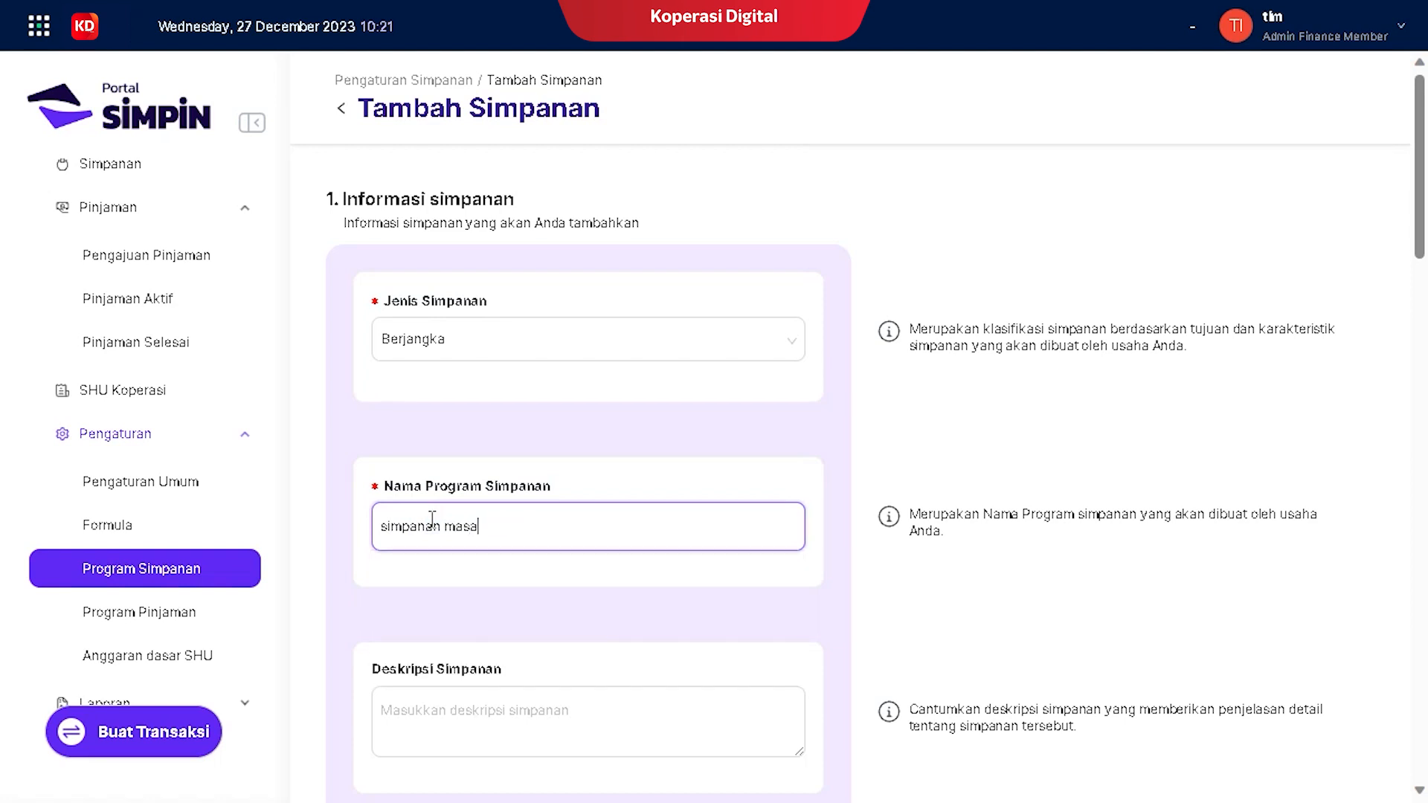
{"action": "type", "text": " depan"}
{"action": "left_click_drag", "start_coordinate": [542, 526], "coordinate": [331, 514]}
{"action": "key", "text": "ctrl+c"}
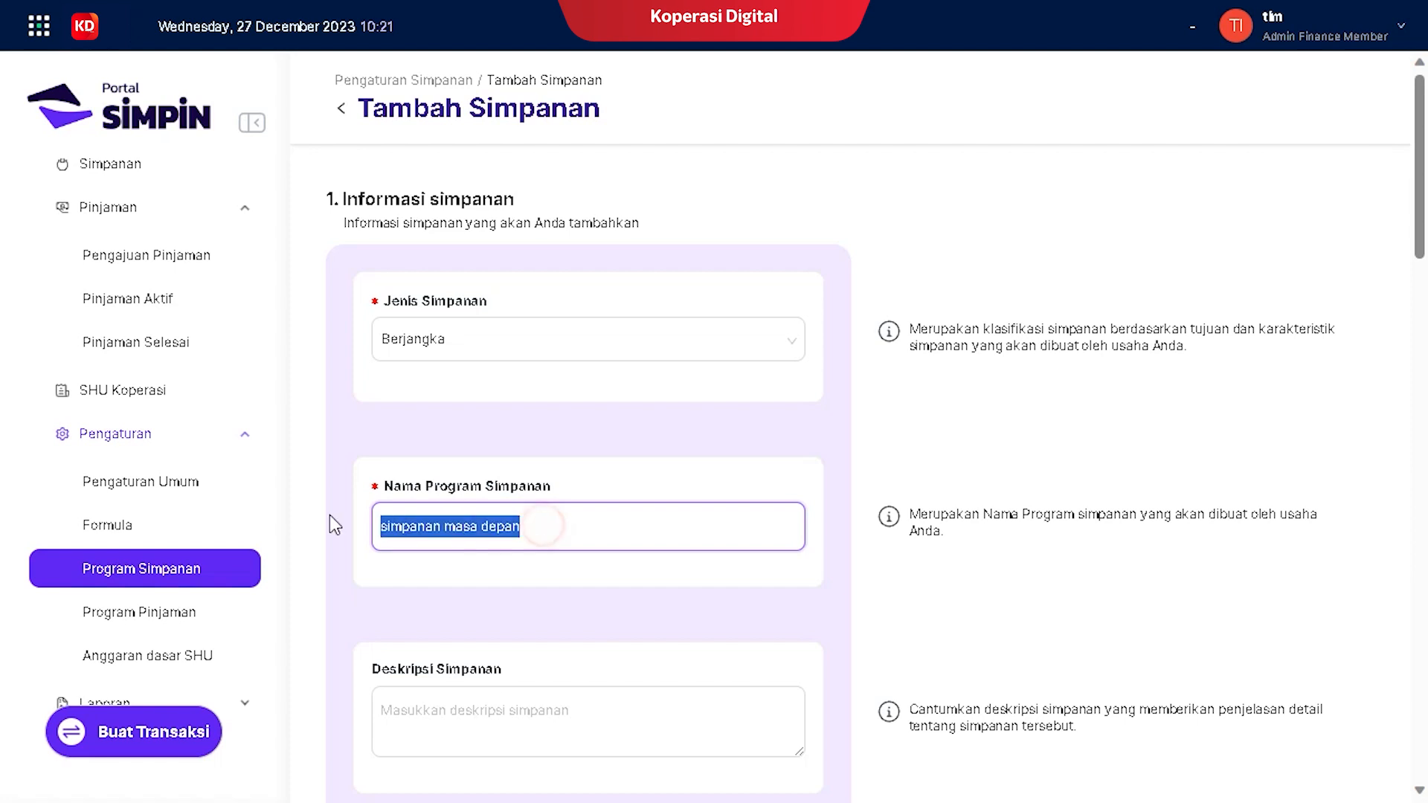
{"action": "left_click", "coordinate": [435, 732]}
Step: Paste 'simpanan masa depan' into Deskripsi Simpanan
{"action": "key", "text": "ctrl+v"}
{"action": "scroll", "coordinate": [609, 618], "scroll_direction": "down", "scroll_amount": 4}
{"action": "scroll", "coordinate": [608, 619], "scroll_direction": "down", "scroll_amount": 2}
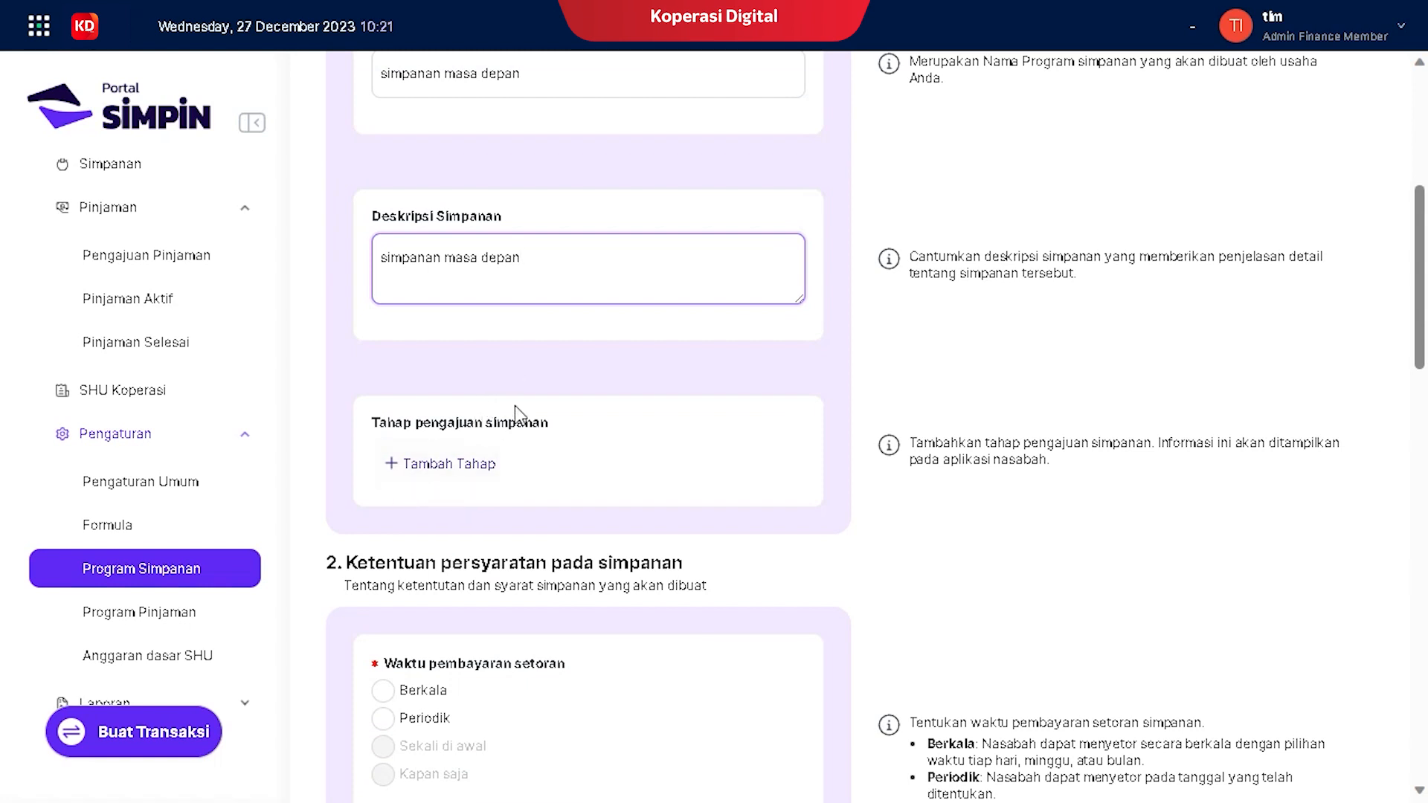
{"action": "scroll", "coordinate": [566, 409], "scroll_direction": "up", "scroll_amount": 3}
{"action": "scroll", "coordinate": [556, 403], "scroll_direction": "down", "scroll_amount": 2}
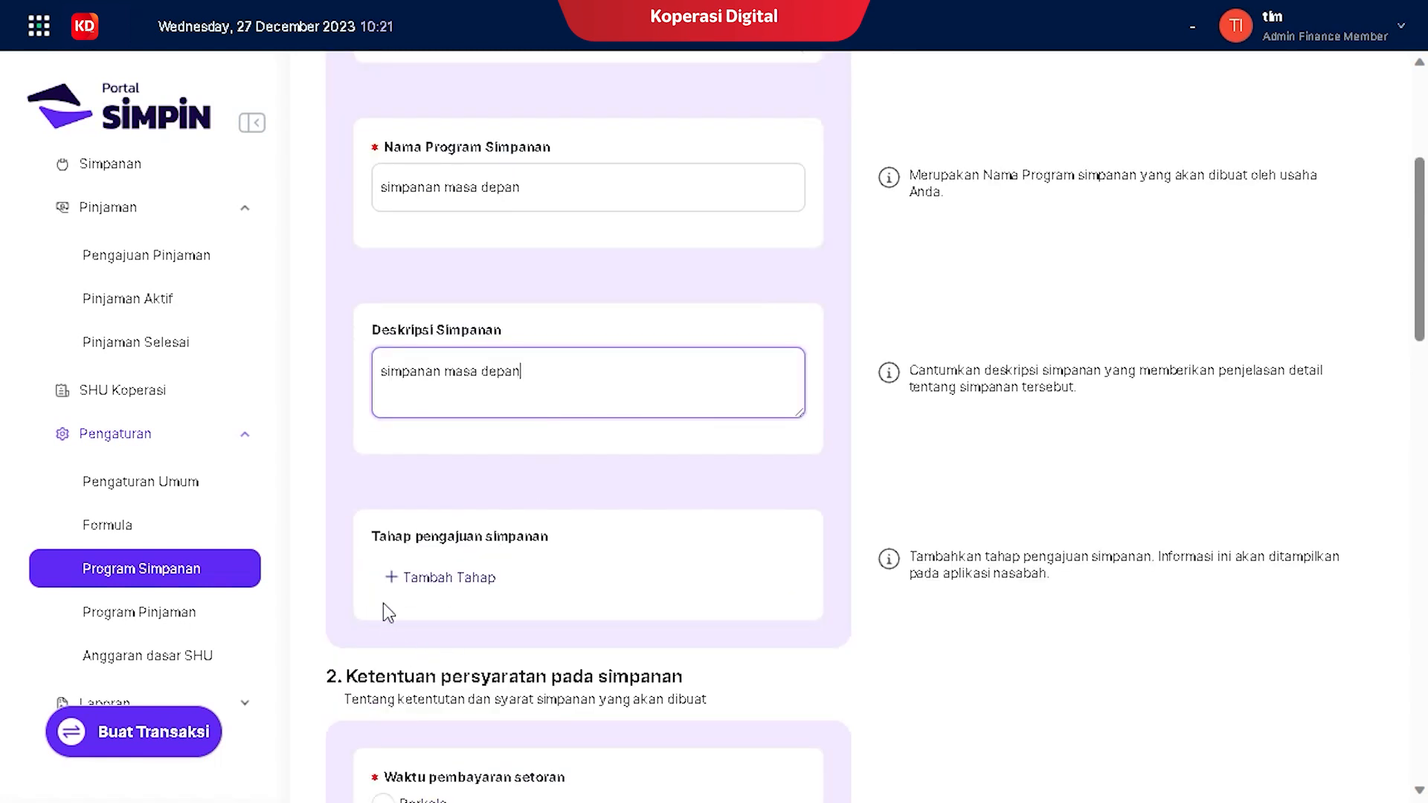
Step: Add a first application step 'foto copy ktp', correcting 'fotocopy' to 'foto copy'
{"action": "left_click", "coordinate": [400, 585]}
{"action": "left_click", "coordinate": [463, 593]}
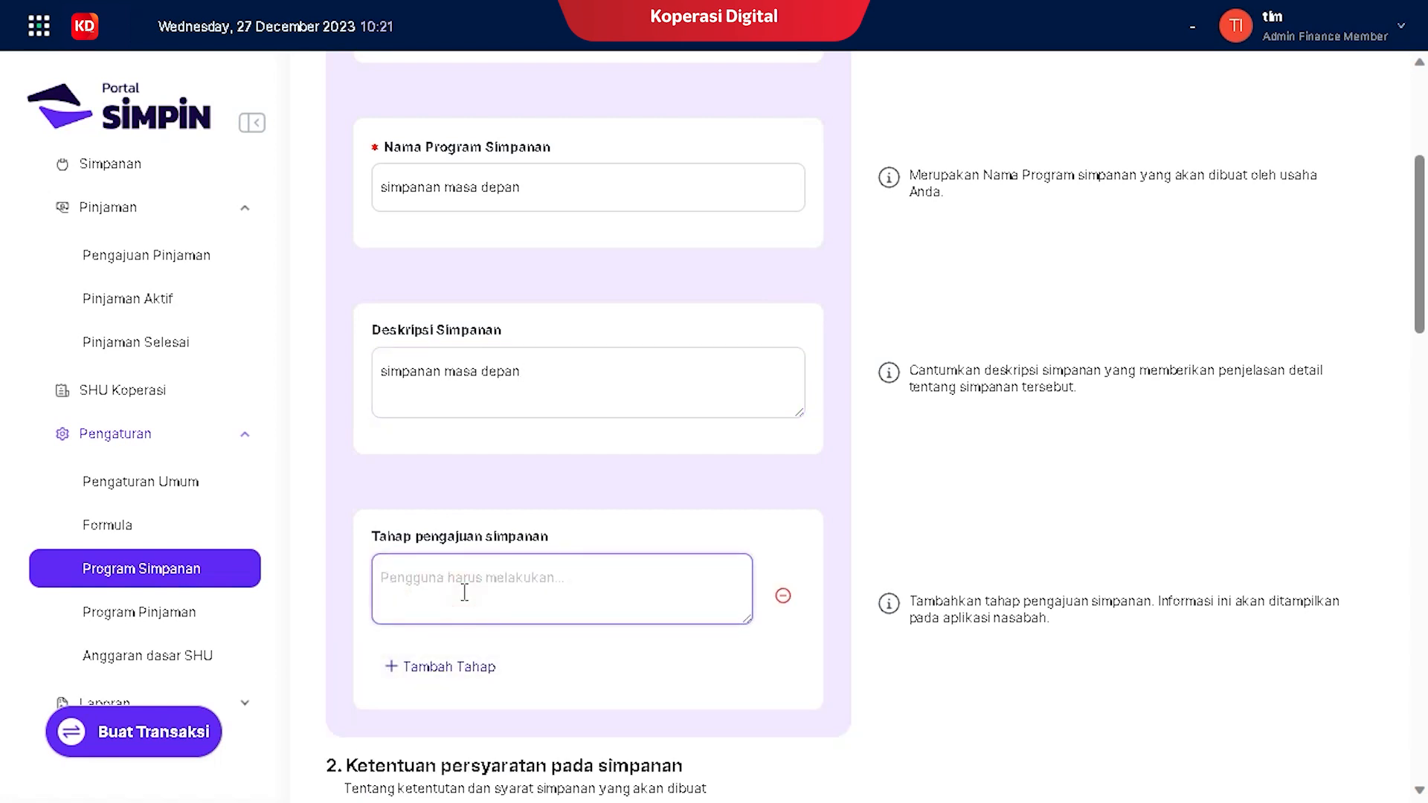
{"action": "type", "text": "fotocopy ktp"}
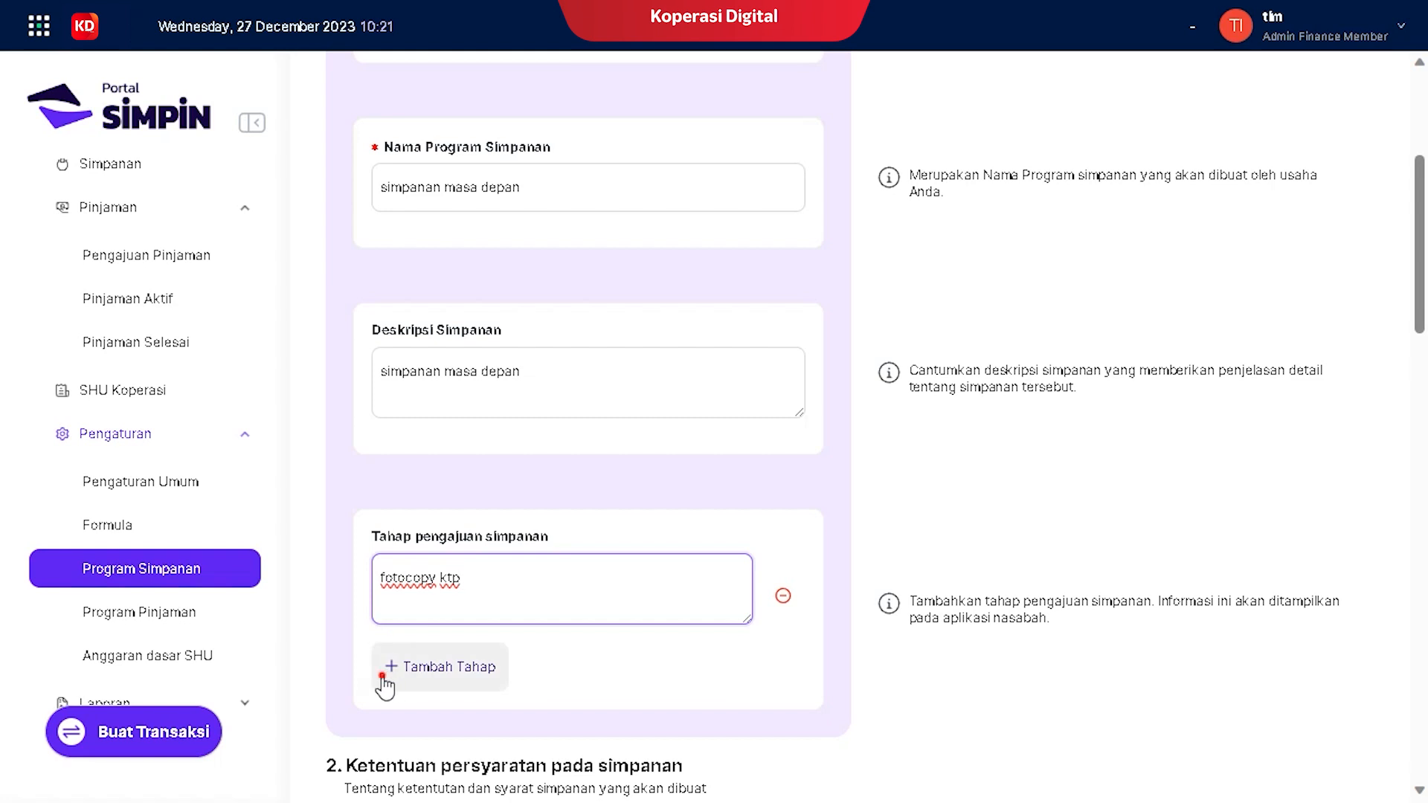
{"action": "left_click", "coordinate": [388, 668]}
{"action": "double_click", "coordinate": [422, 580]}
{"action": "right_click", "coordinate": [435, 580]}
{"action": "left_click", "coordinate": [408, 580]}
Step: Start the second application step with 'foto copy' and choose Berkala deposit timing
{"action": "left_click_drag", "start_coordinate": [440, 582], "coordinate": [364, 584]}
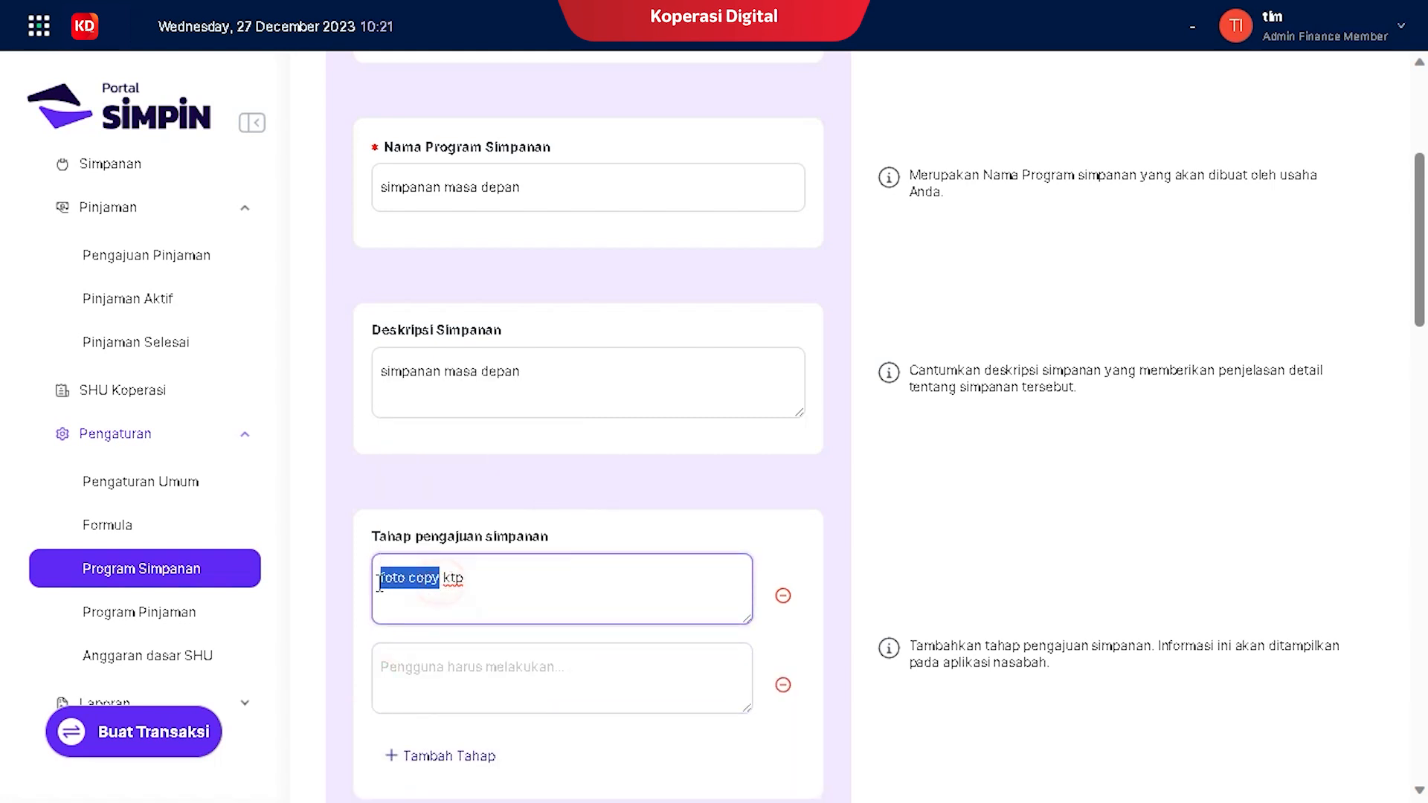
{"action": "key", "text": "ctrl+c"}
{"action": "left_click", "coordinate": [466, 679]}
{"action": "key", "text": "ctrl+v"}
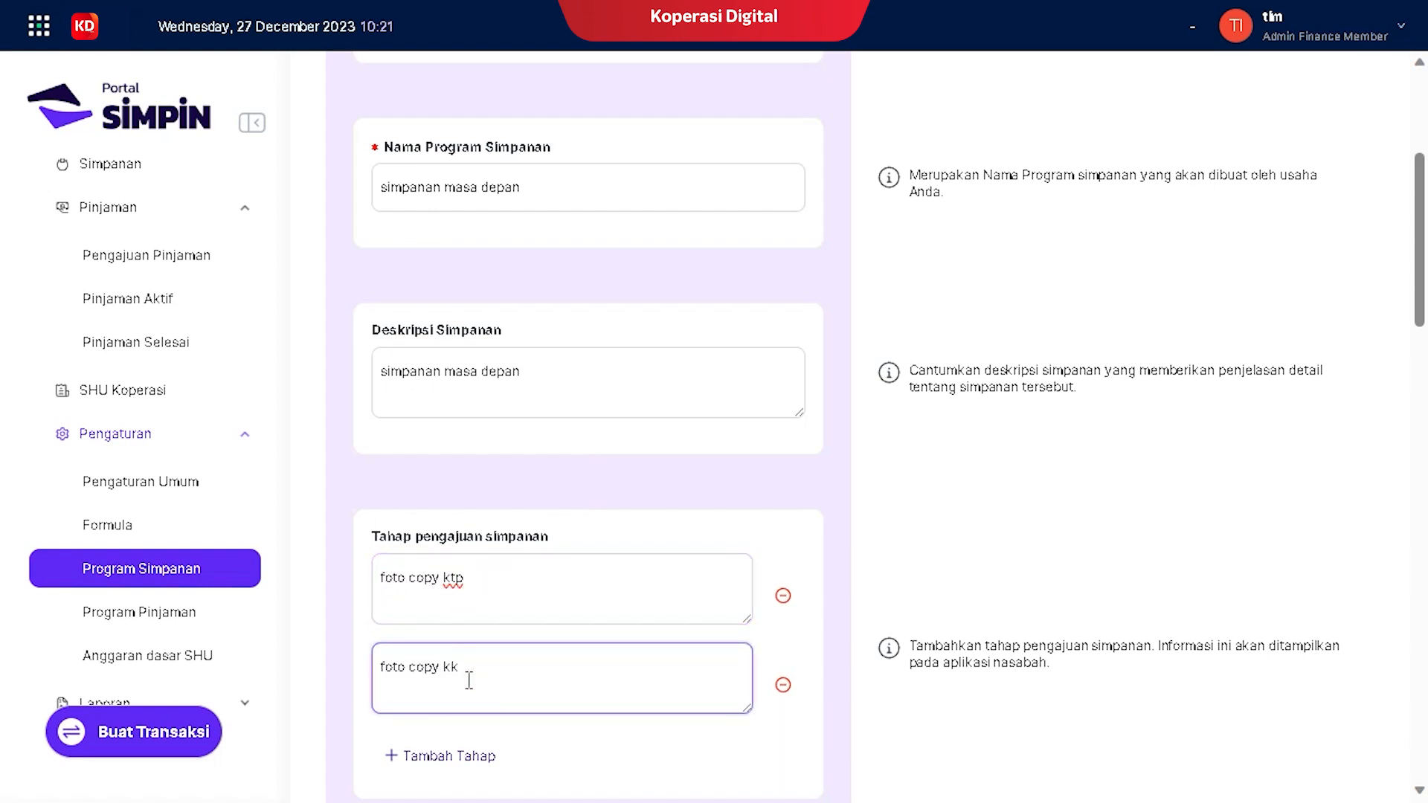
{"action": "scroll", "coordinate": [565, 581], "scroll_direction": "down", "scroll_amount": 5}
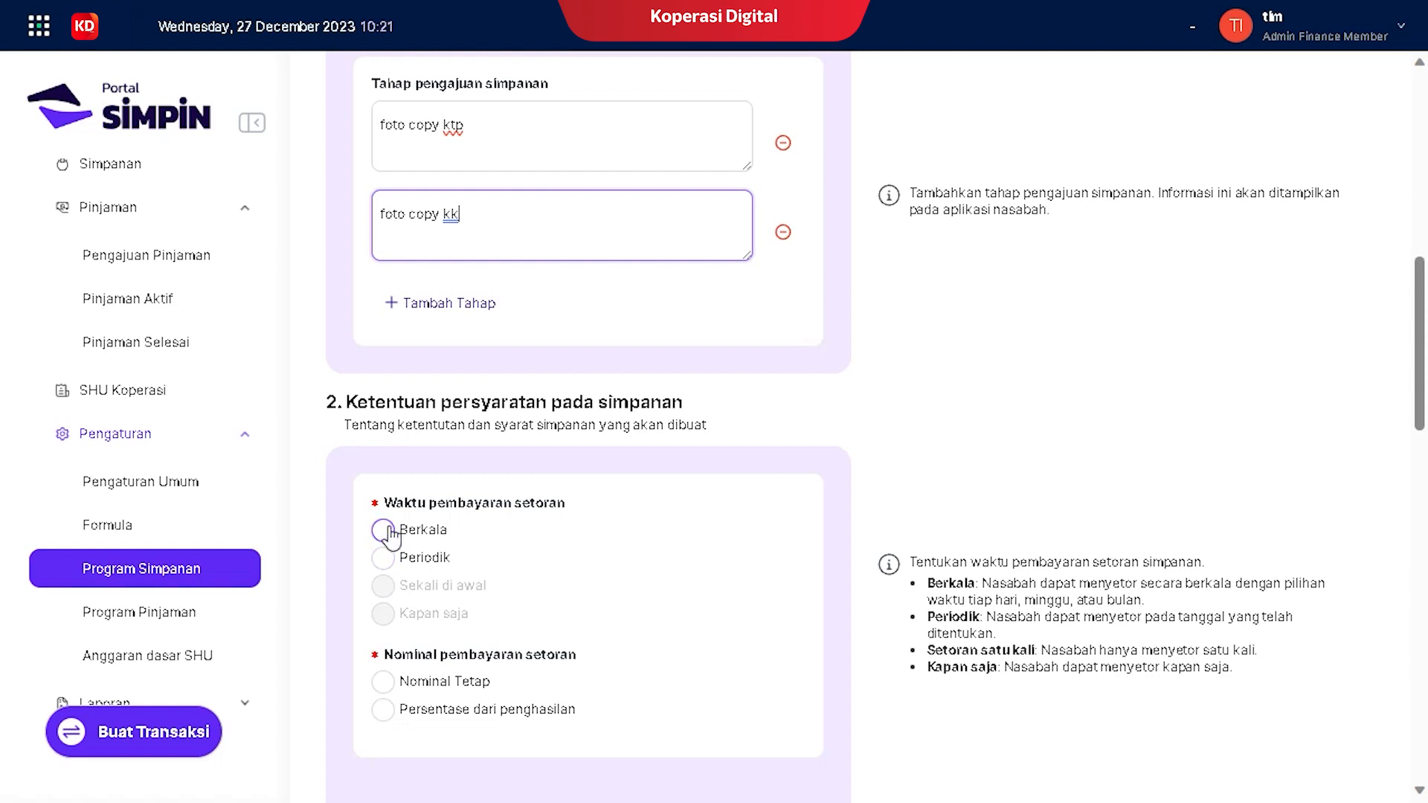
{"action": "left_click", "coordinate": [384, 531]}
Step: Set deposits to be paid every bulan, due by the 1st
{"action": "scroll", "coordinate": [528, 528], "scroll_direction": "down", "scroll_amount": 5}
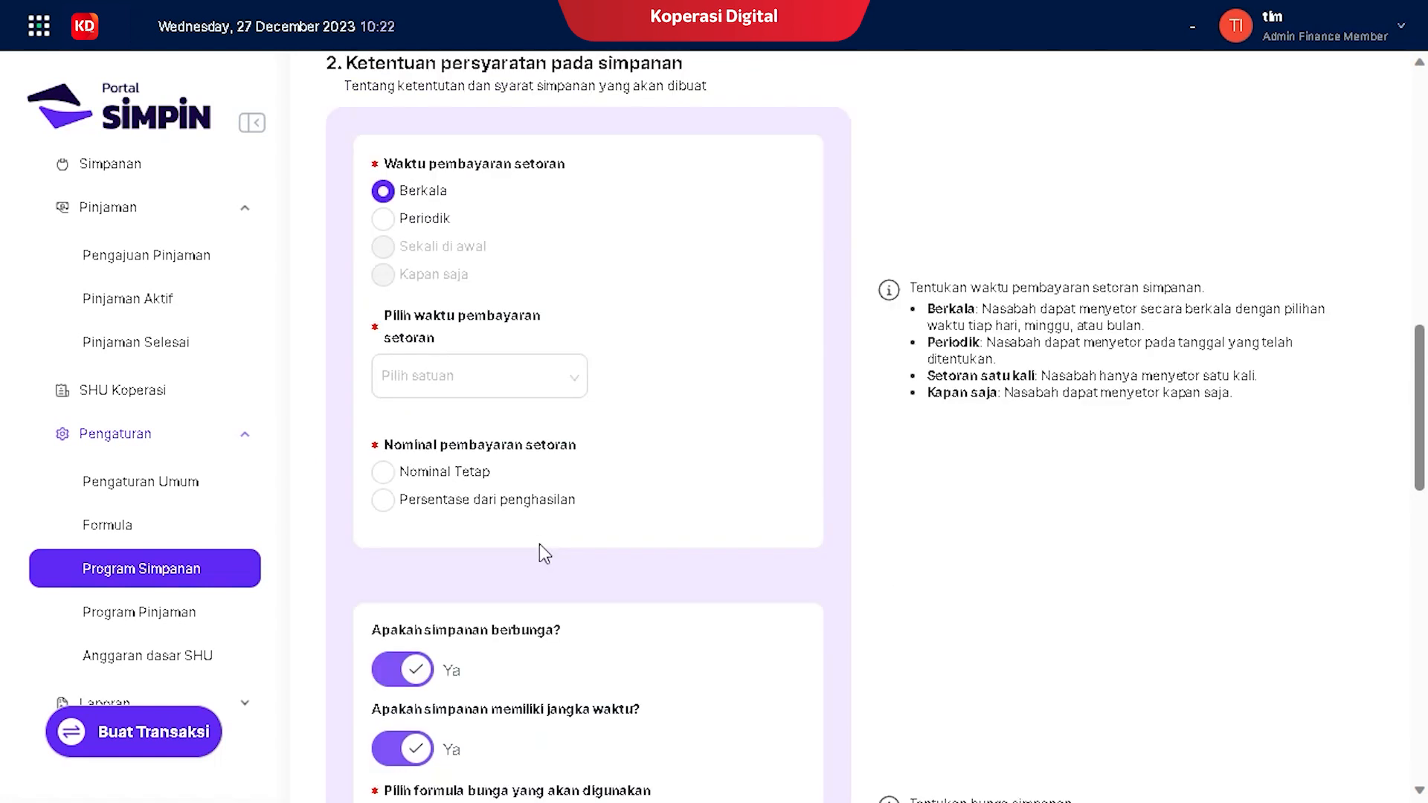
{"action": "left_click", "coordinate": [458, 391]}
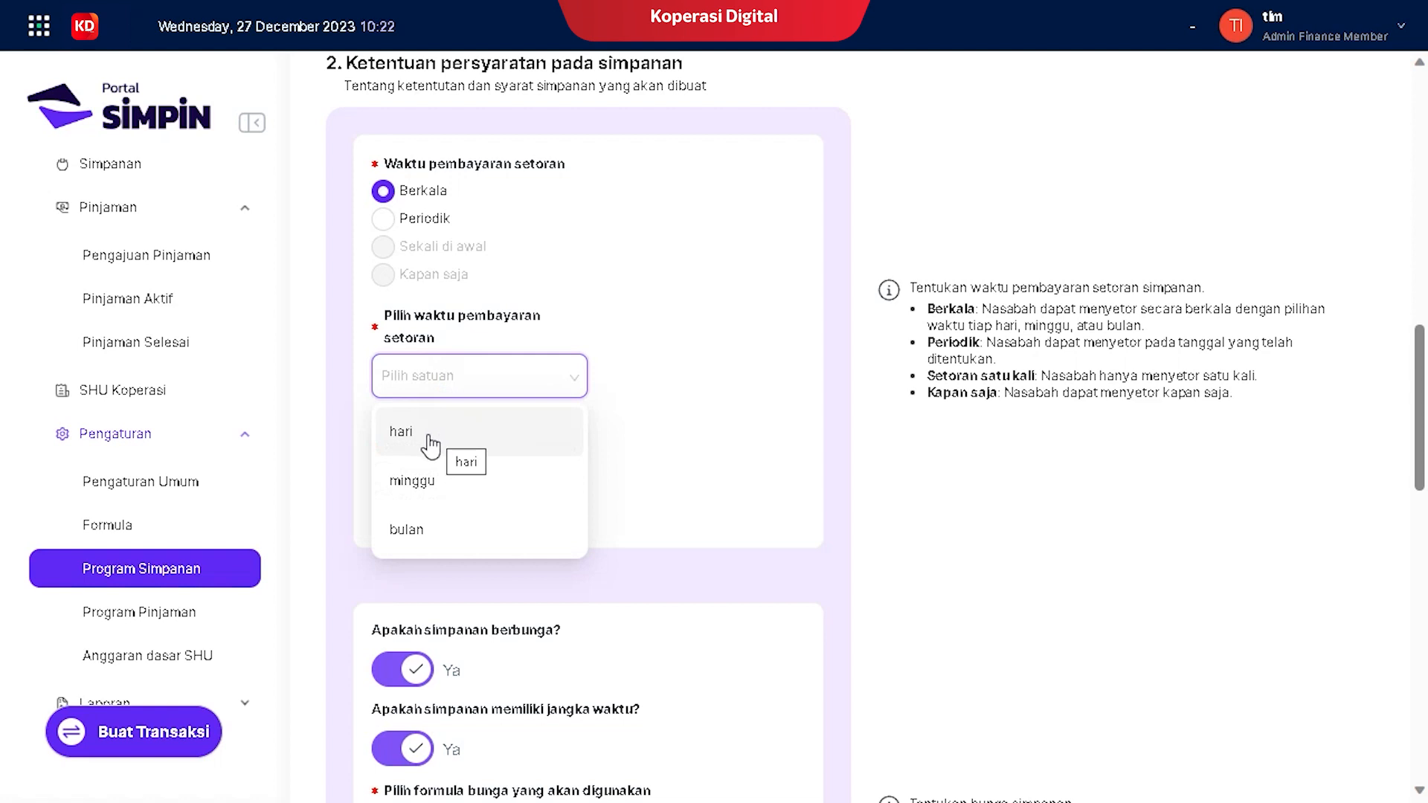
{"action": "left_click", "coordinate": [408, 530]}
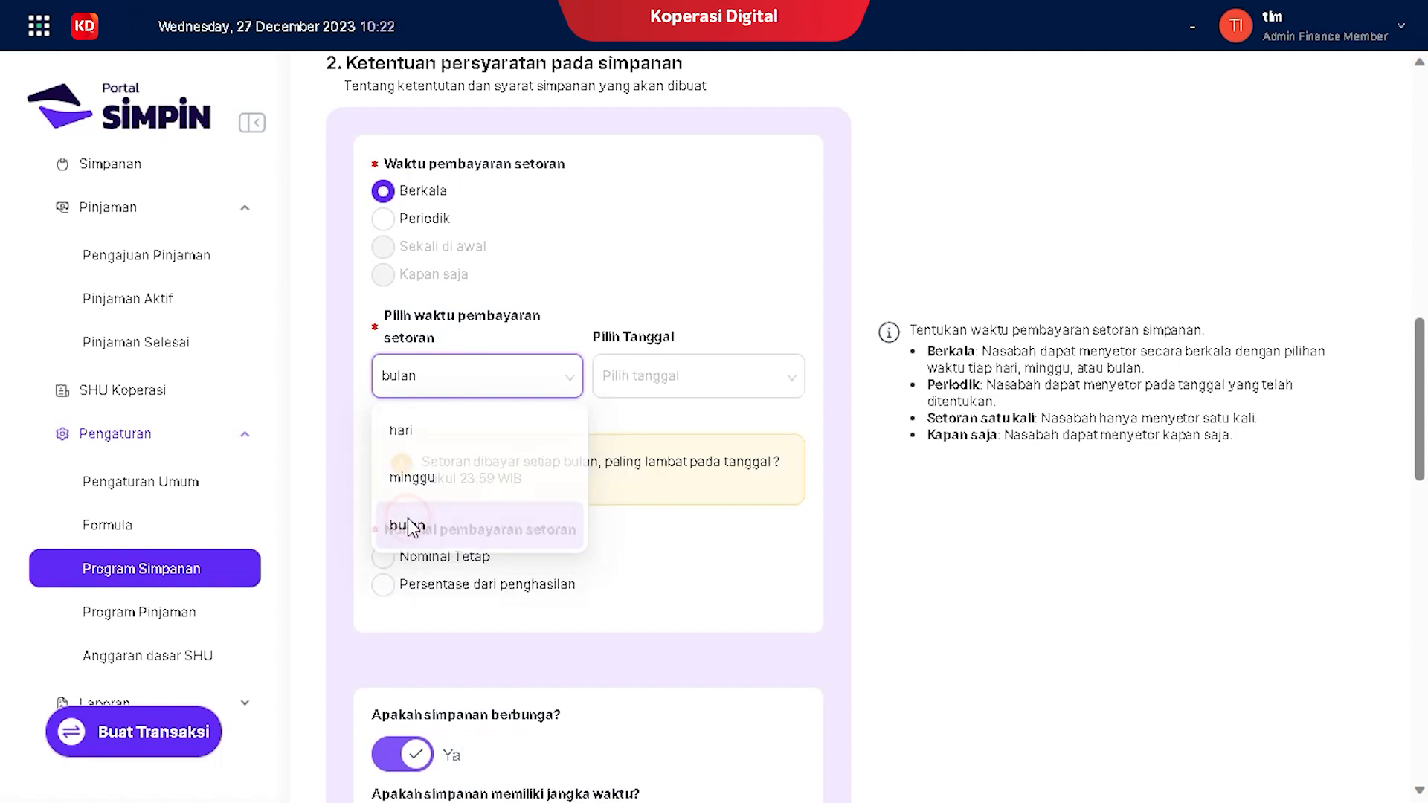
{"action": "left_click", "coordinate": [711, 381]}
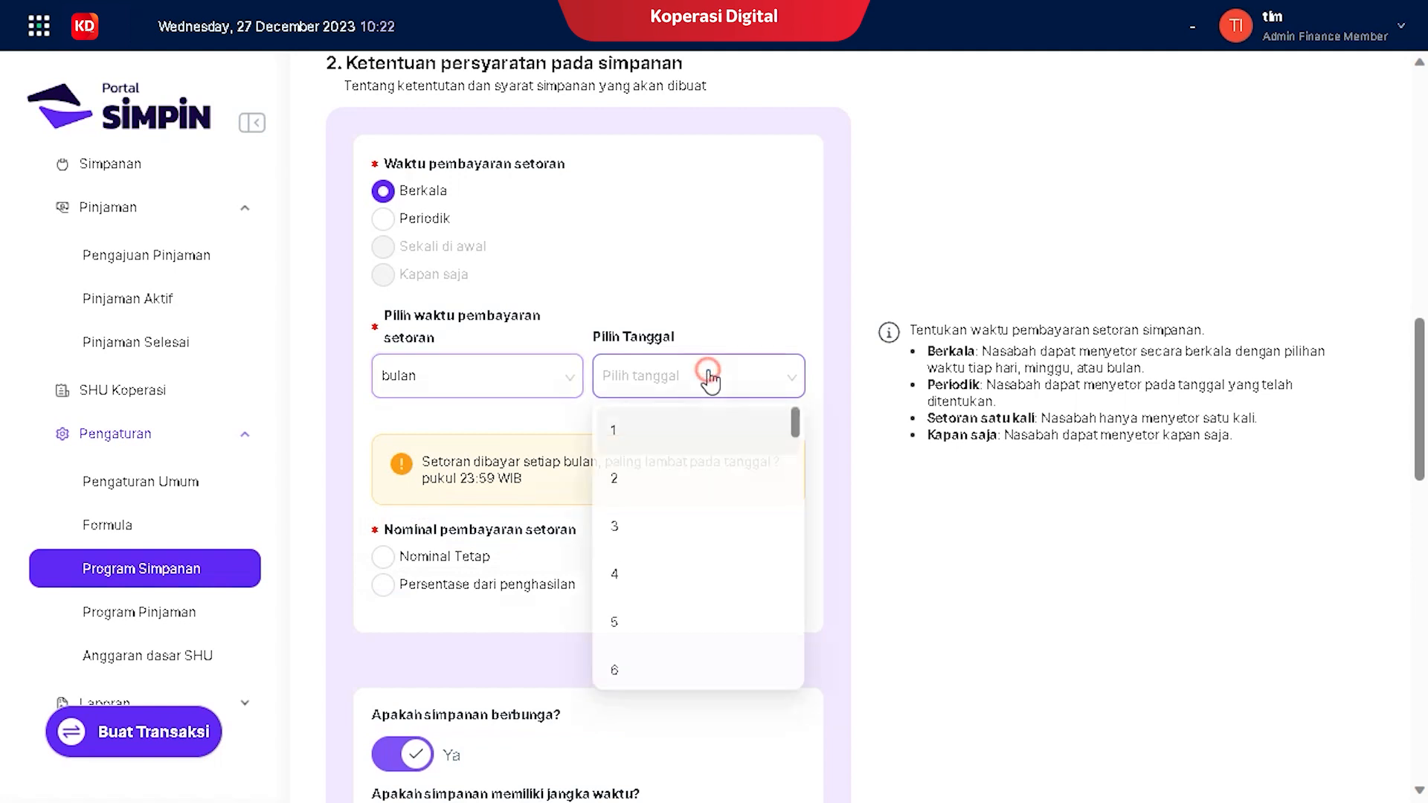
{"action": "left_click", "coordinate": [619, 438]}
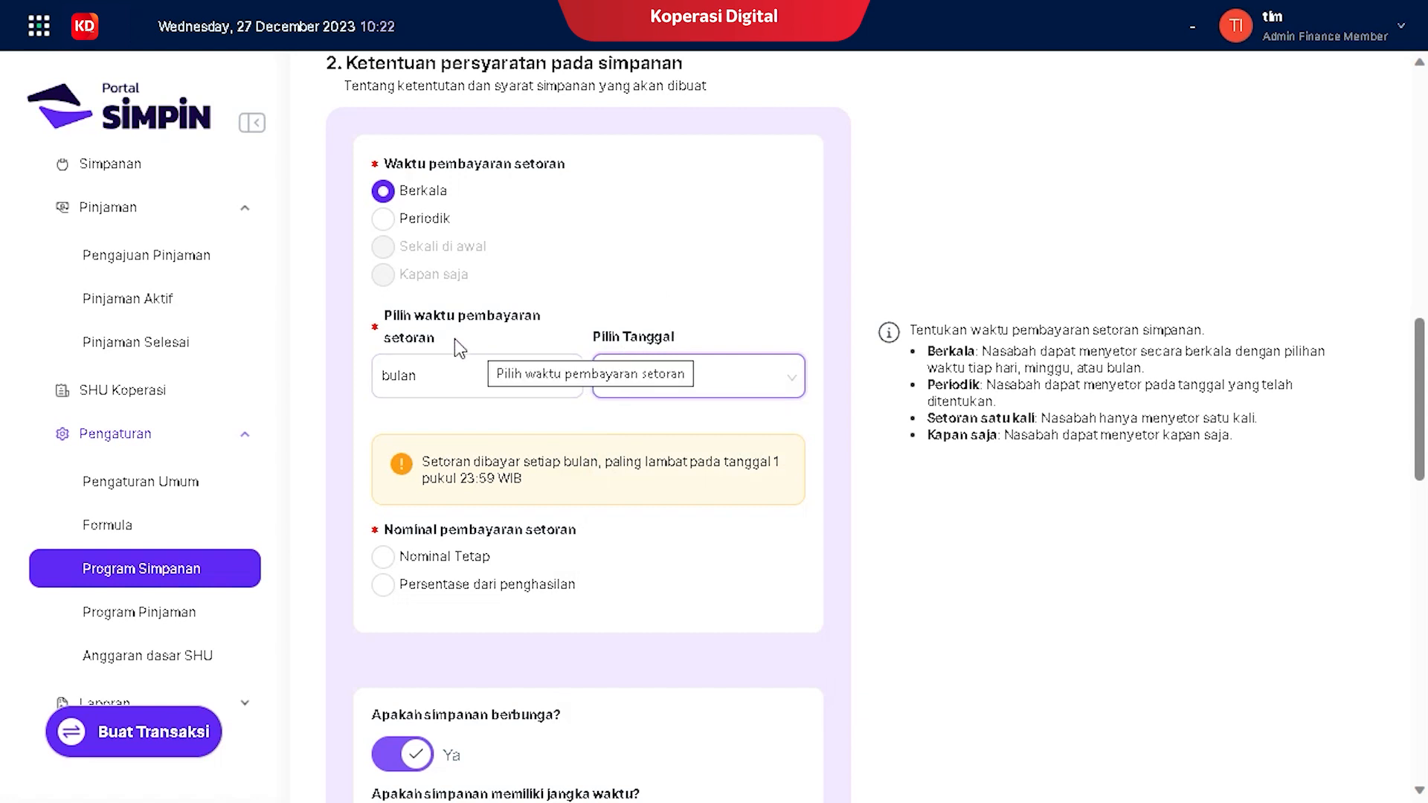
{"action": "scroll", "coordinate": [505, 365], "scroll_direction": "up", "scroll_amount": 5}
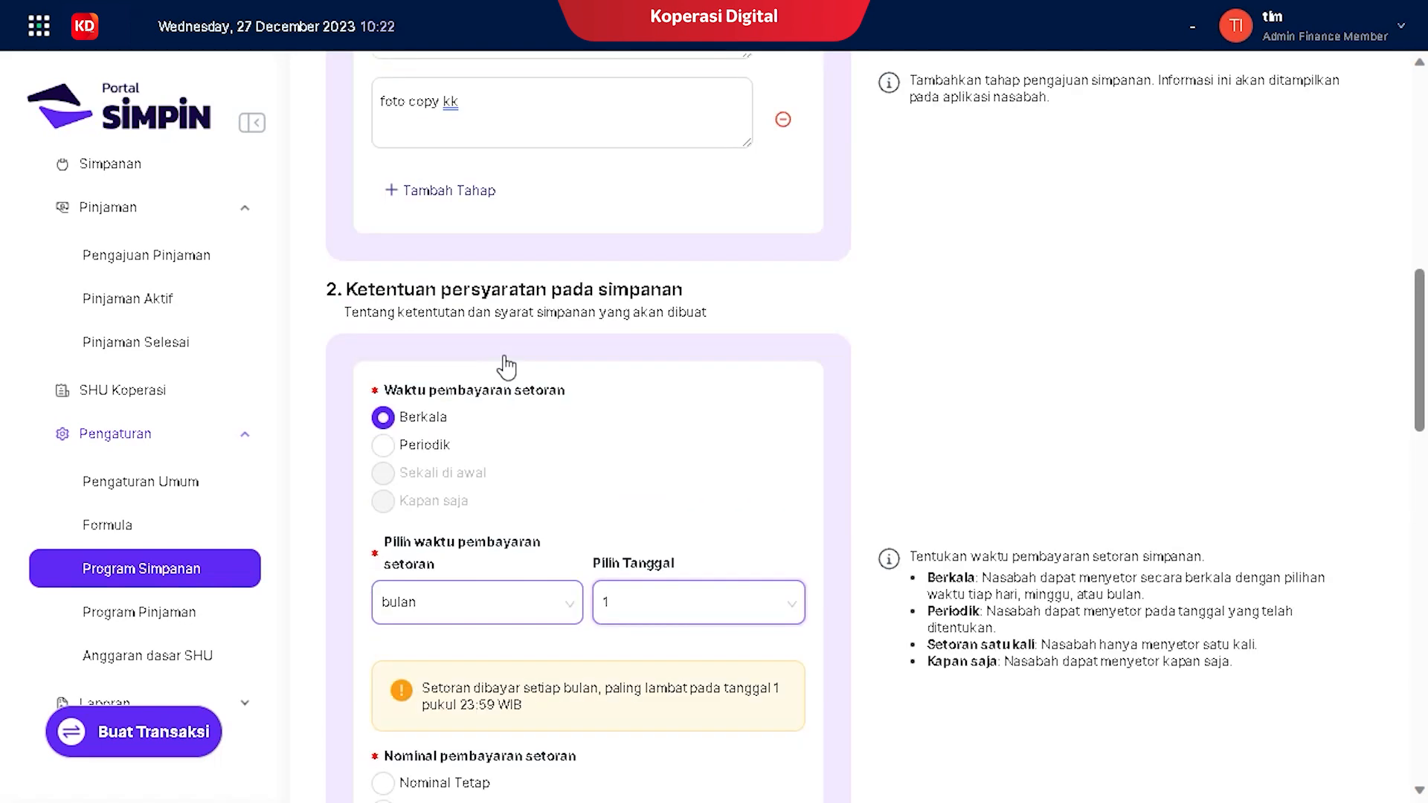
{"action": "scroll", "coordinate": [543, 488], "scroll_direction": "down", "scroll_amount": 5}
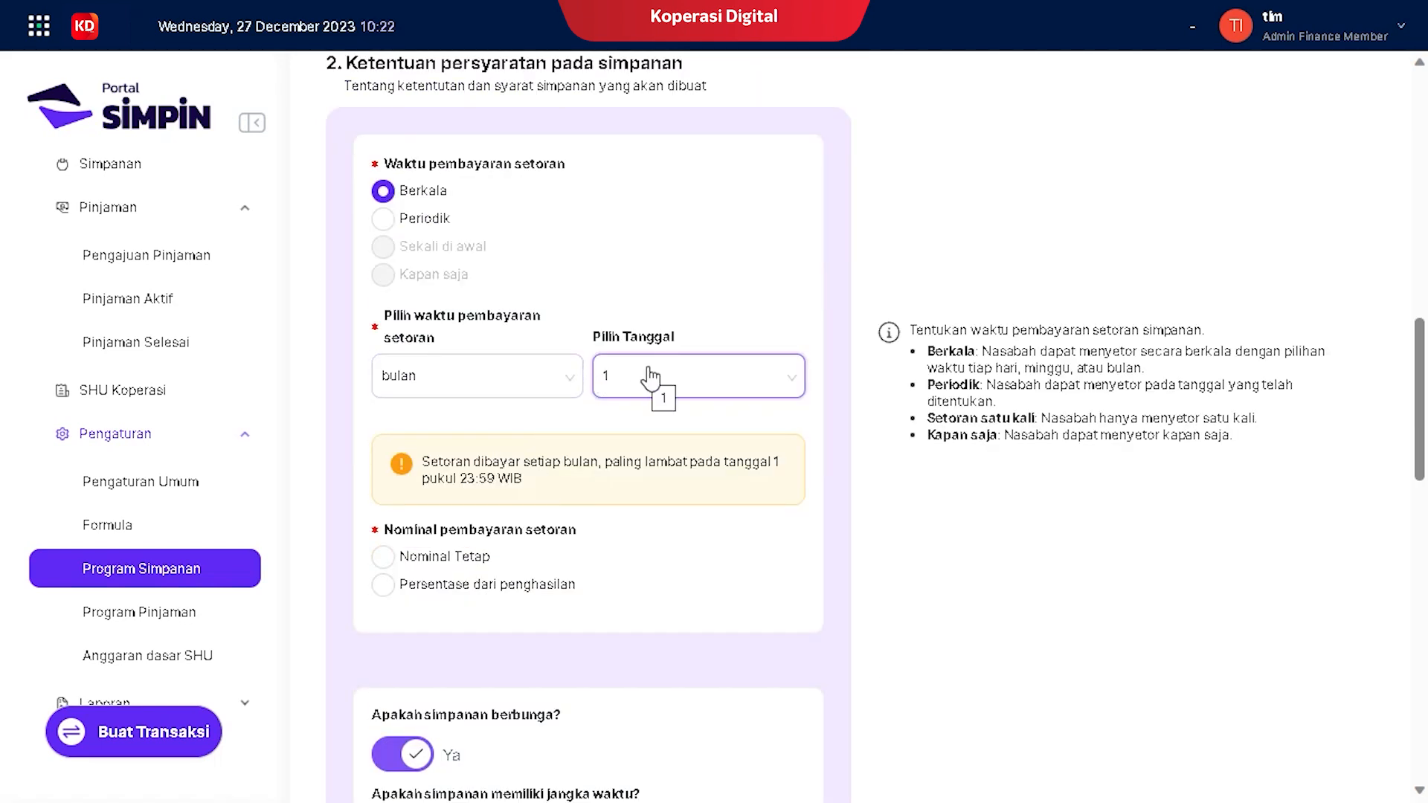
{"action": "scroll", "coordinate": [604, 391], "scroll_direction": "down", "scroll_amount": 3}
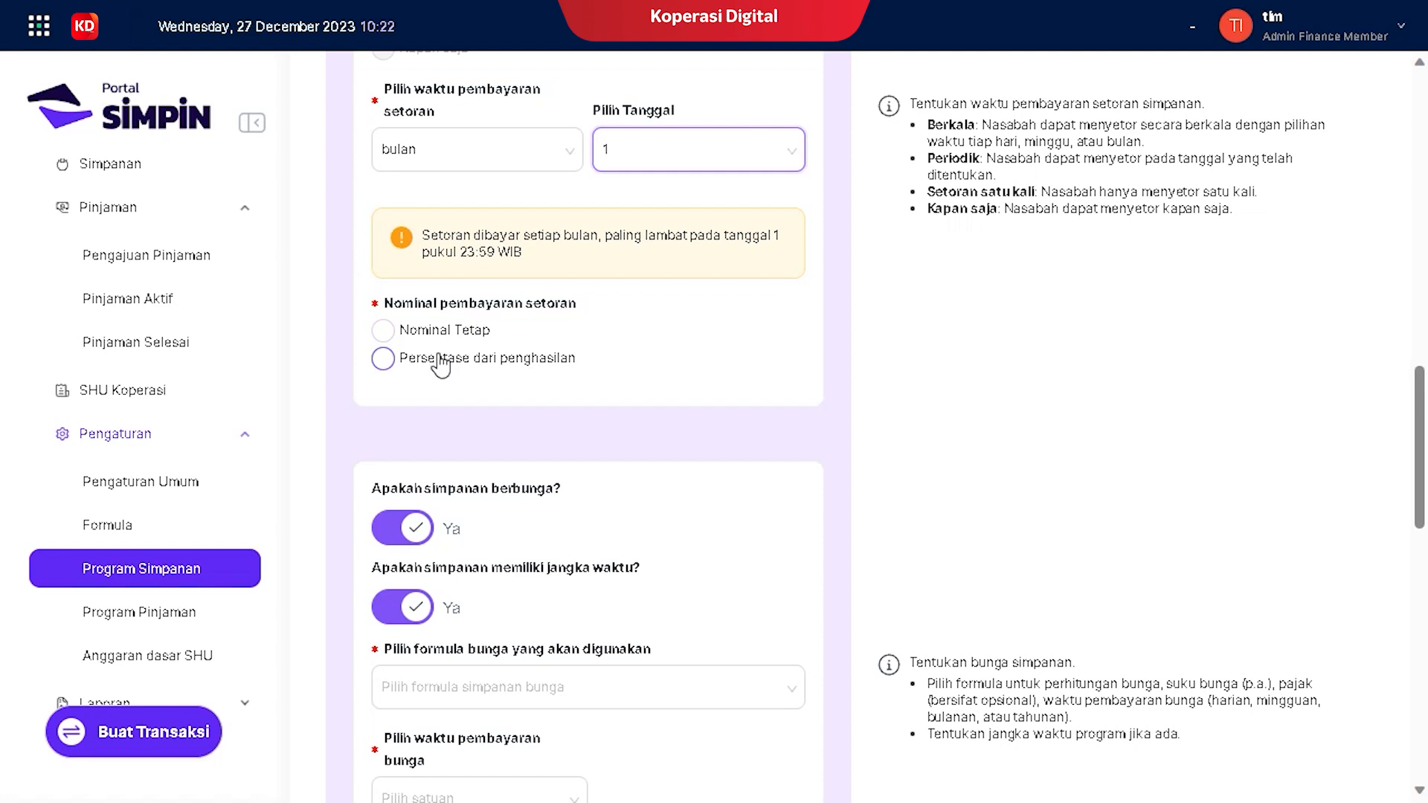
Step: Choose Nominal Tetap and set Jumlah setoran to 100.000.000
{"action": "left_click", "coordinate": [388, 332]}
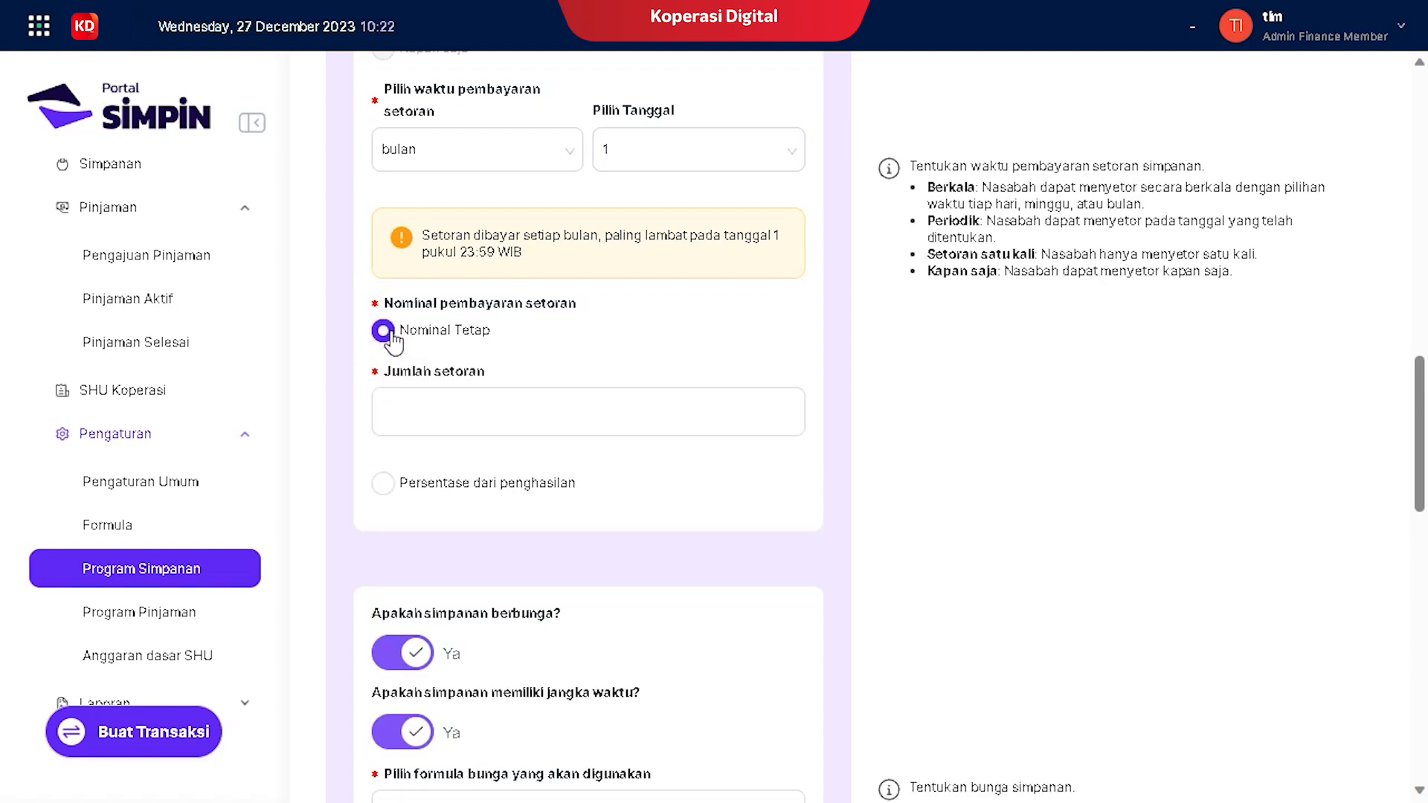
{"action": "left_click", "coordinate": [448, 408]}
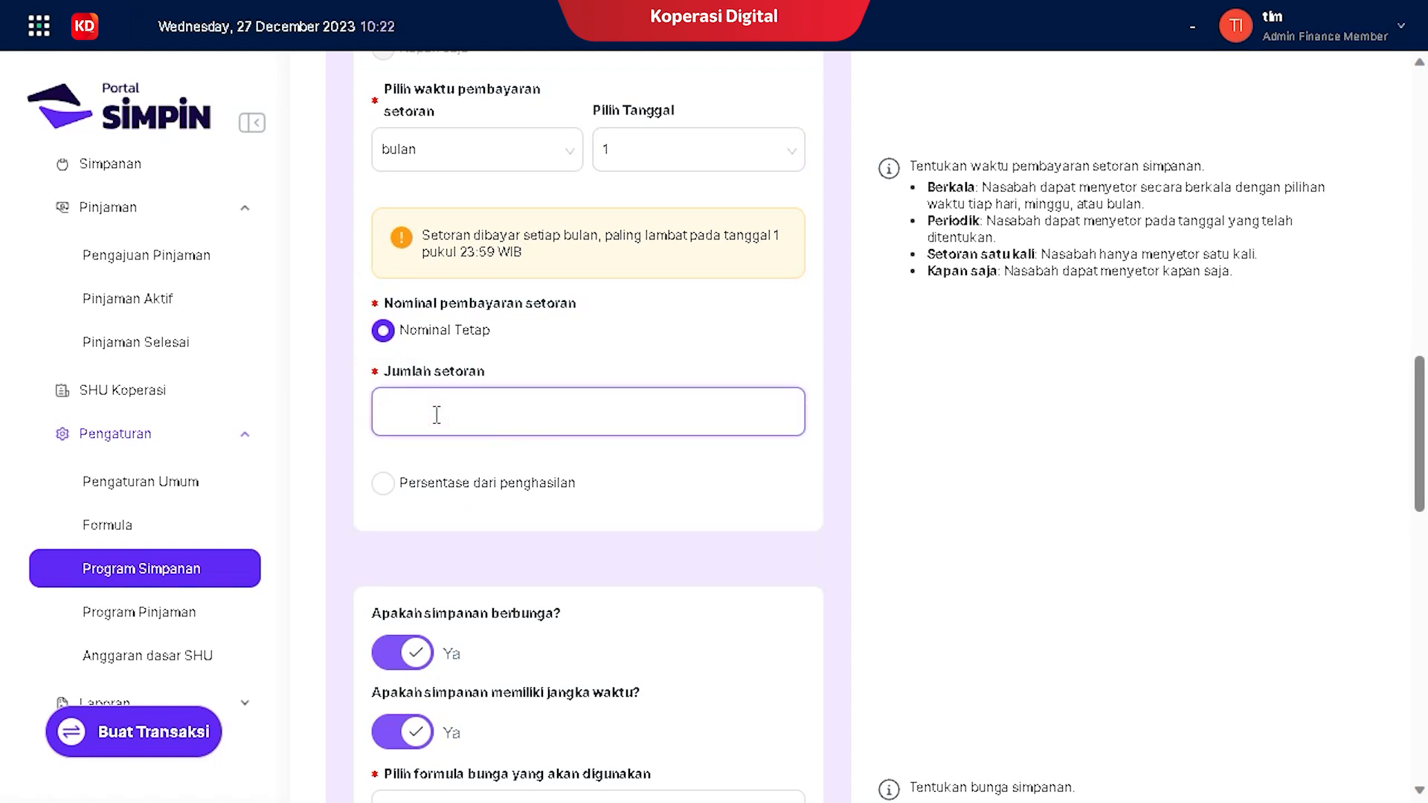
{"action": "type", "text": "100.000.000"}
{"action": "scroll", "coordinate": [422, 492], "scroll_direction": "down", "scroll_amount": 2}
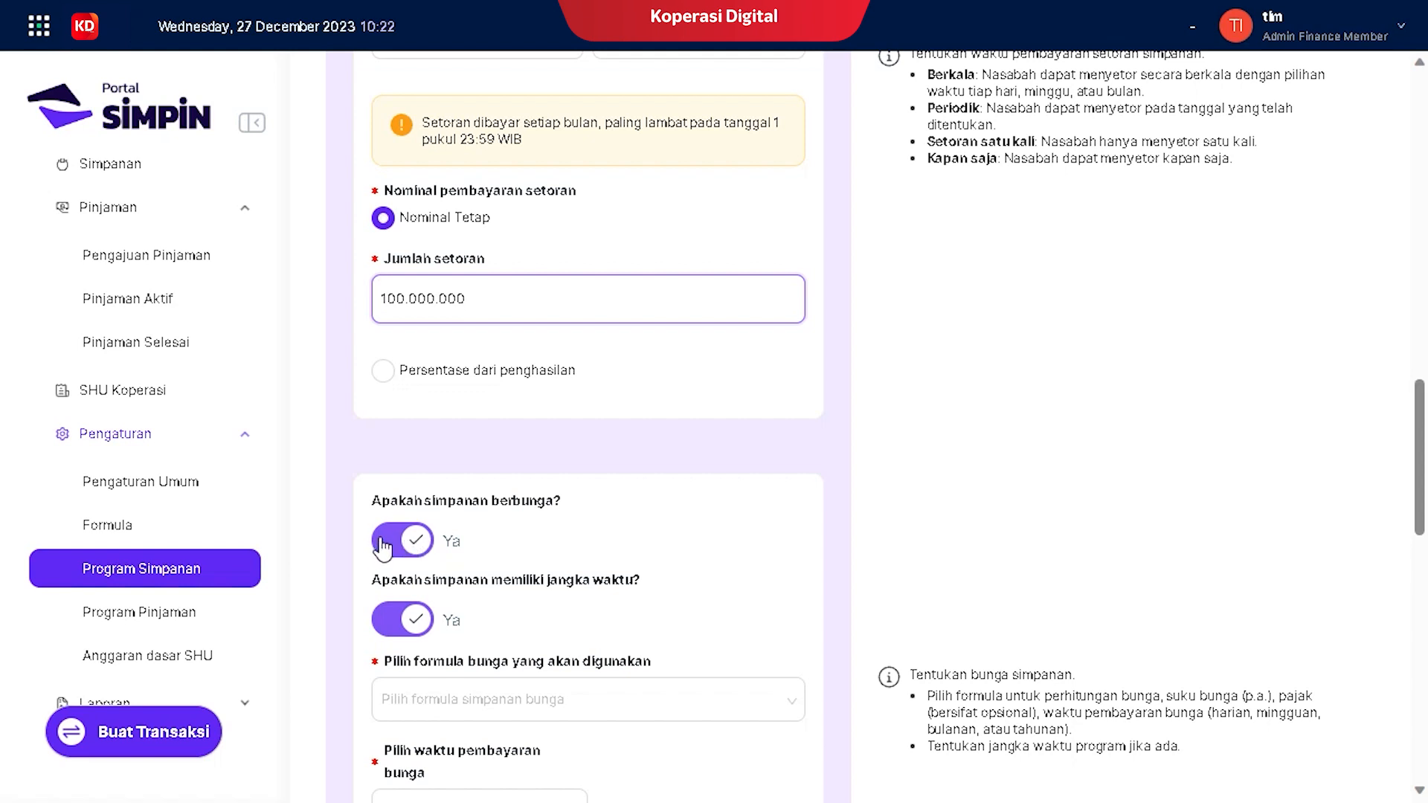
{"action": "left_click", "coordinate": [383, 537]}
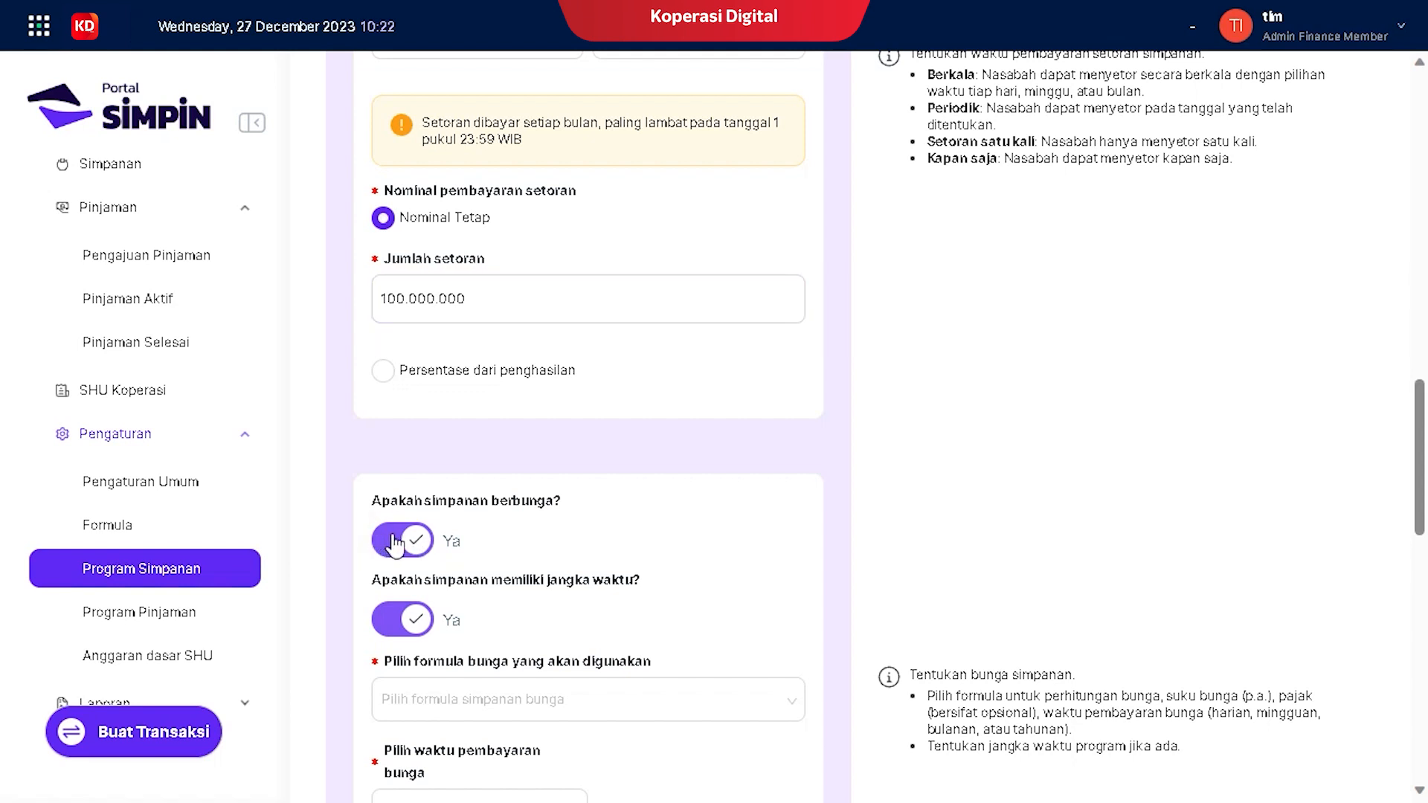
{"action": "scroll", "coordinate": [476, 543], "scroll_direction": "down", "scroll_amount": 5}
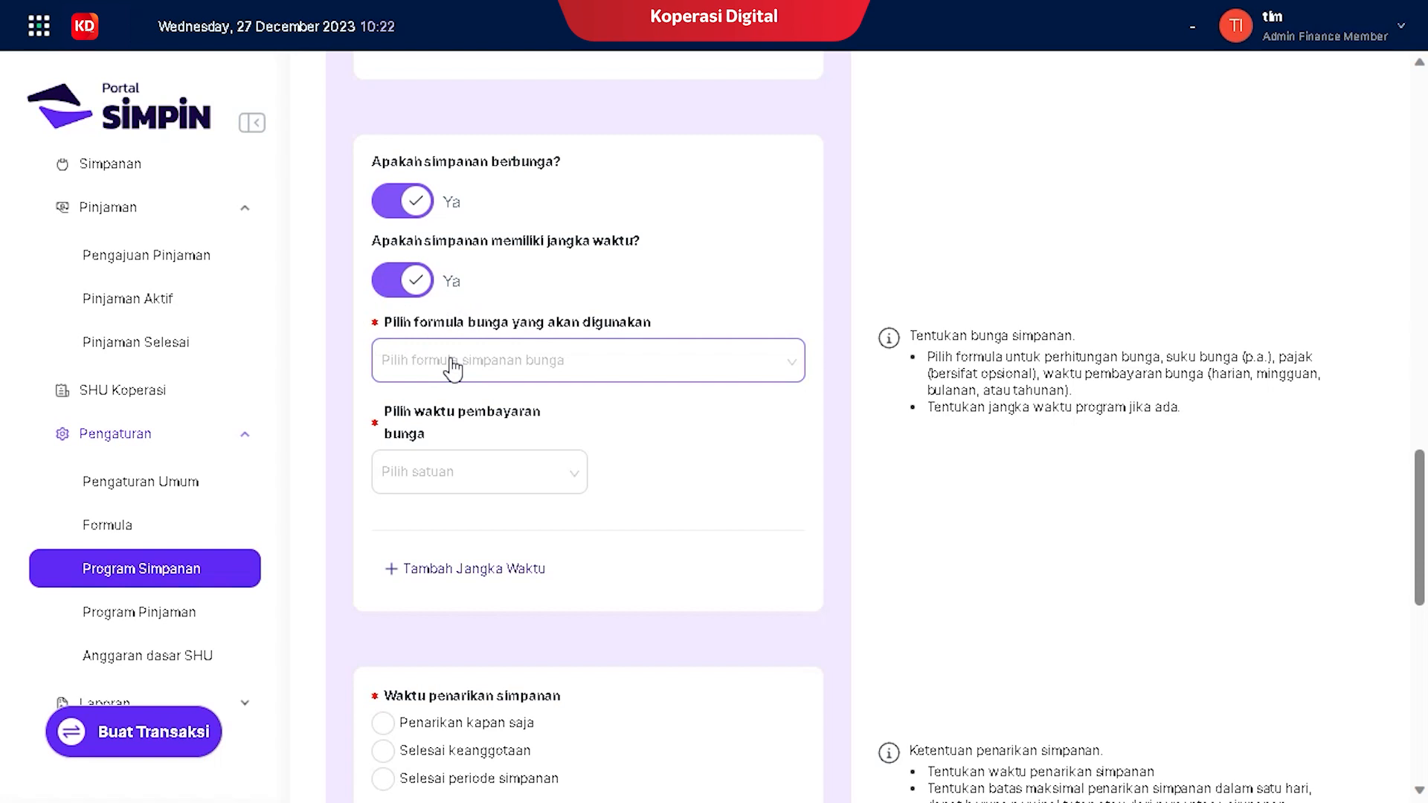
Step: Use the bunga bank interest formula, with interest paid Bulanan on the 1st
{"action": "left_click", "coordinate": [453, 367]}
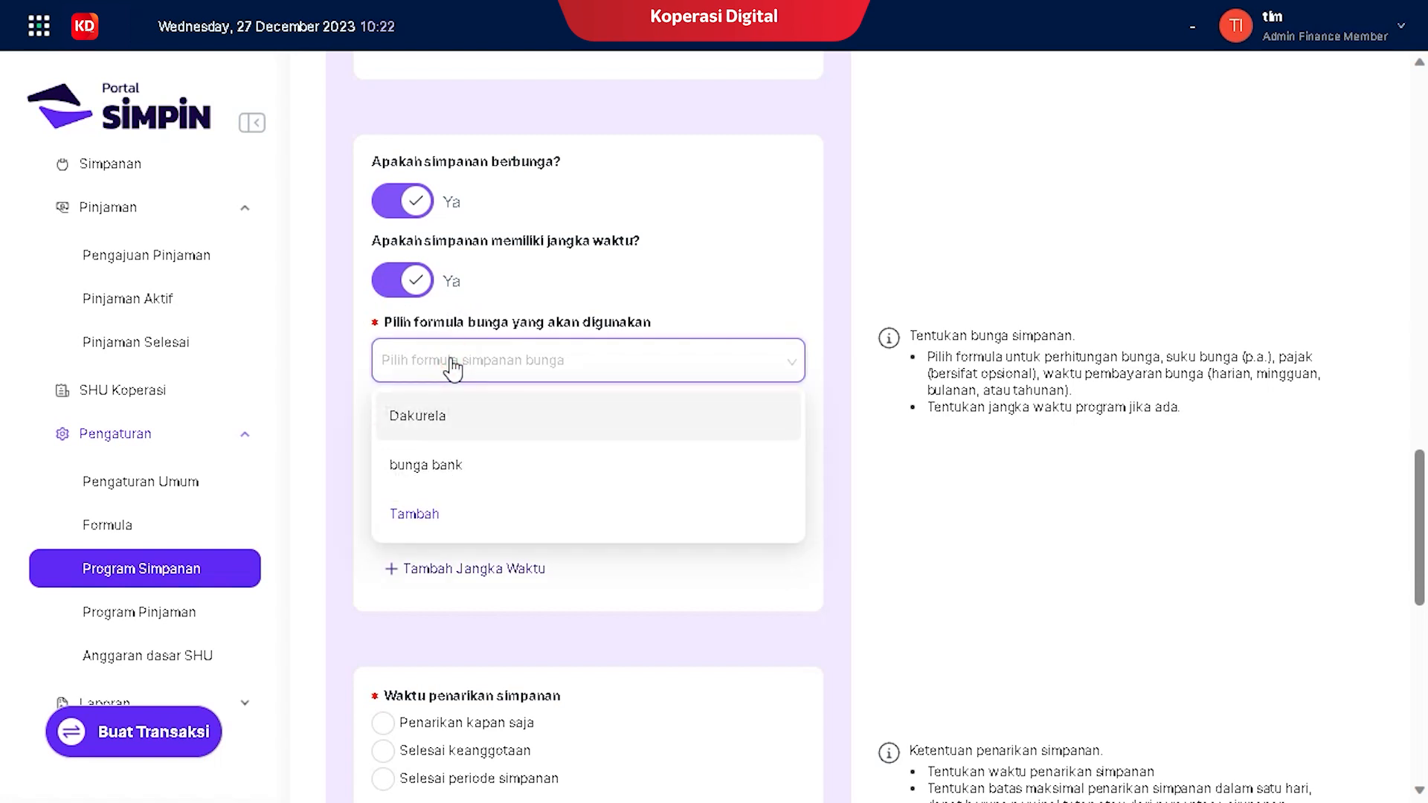
{"action": "left_click", "coordinate": [421, 468]}
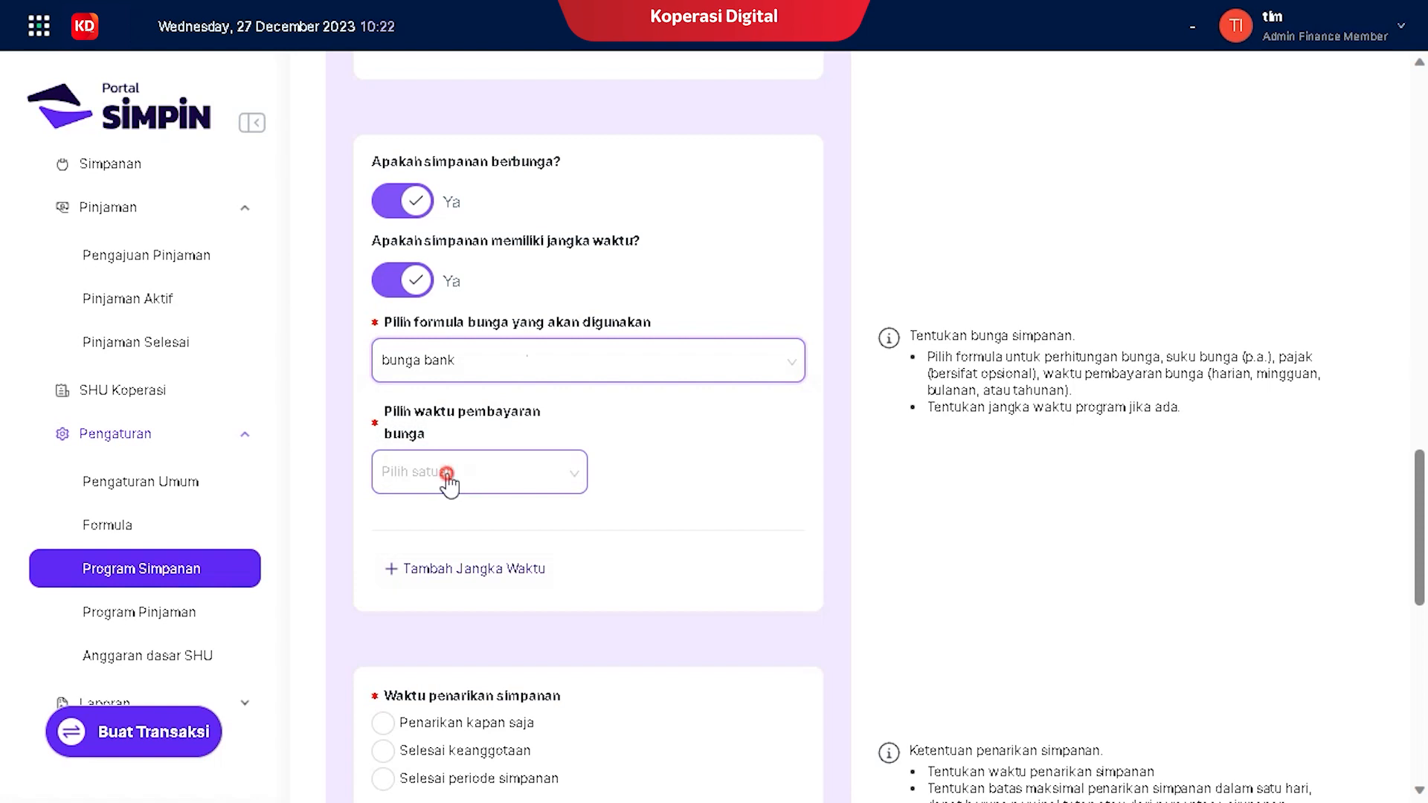
{"action": "left_click", "coordinate": [450, 481]}
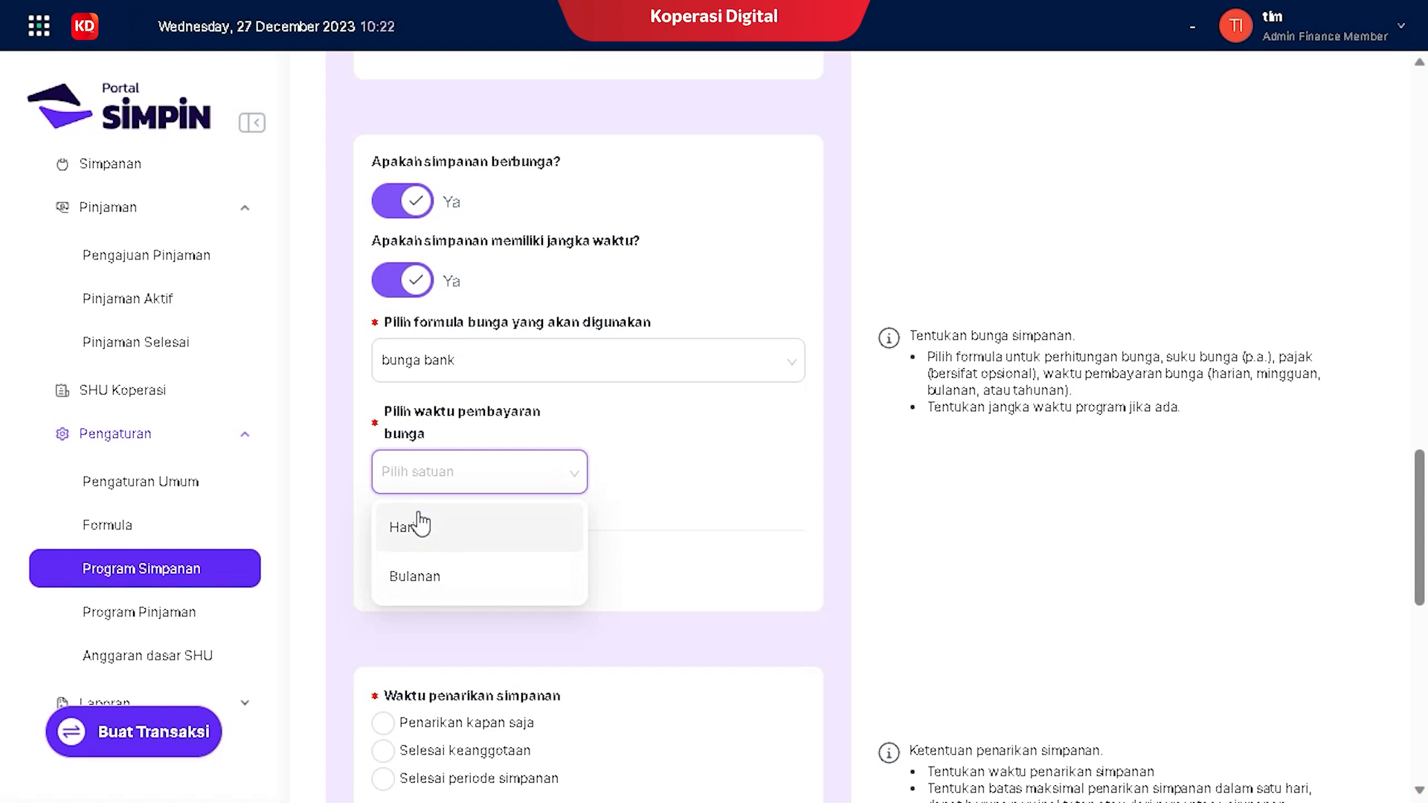
{"action": "left_click", "coordinate": [412, 584]}
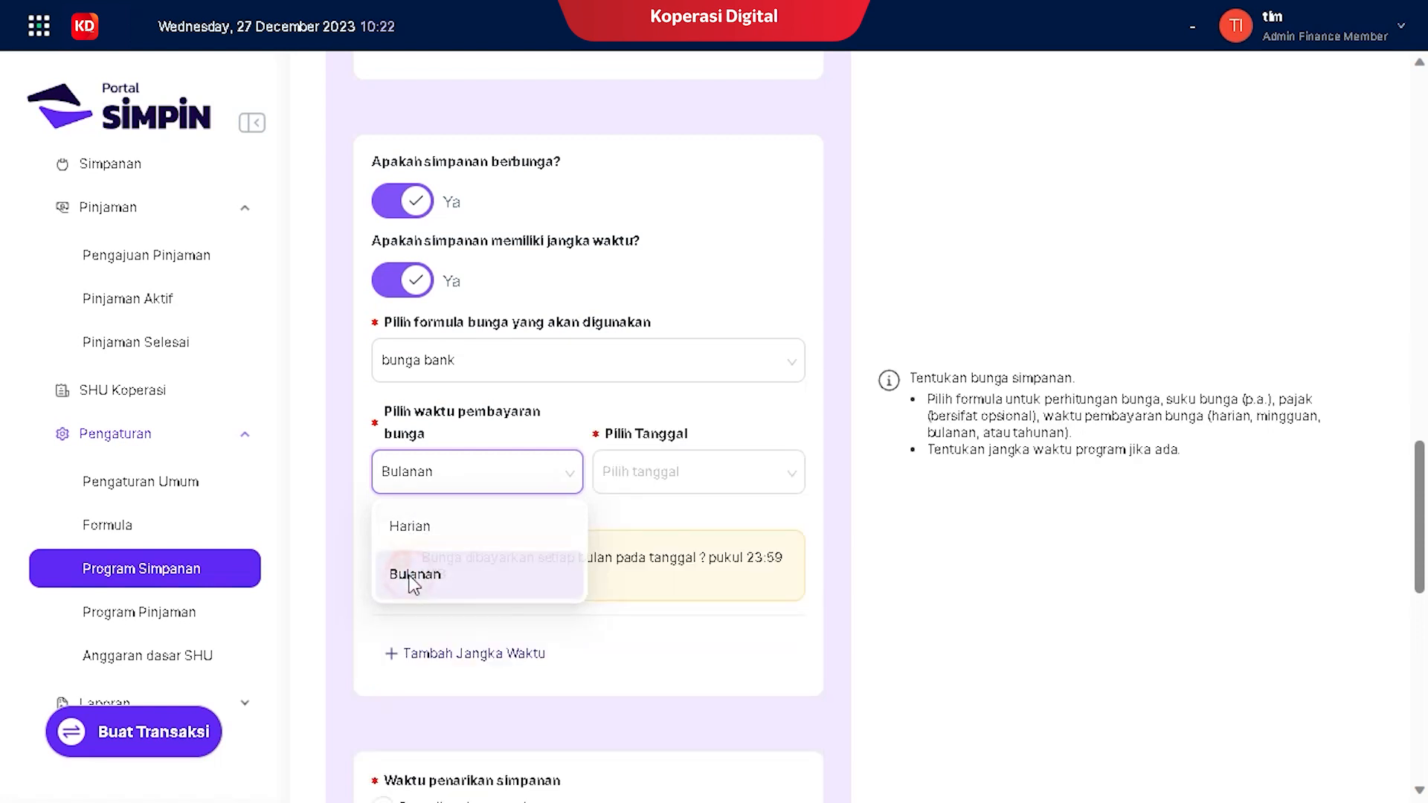
{"action": "left_click", "coordinate": [647, 472]}
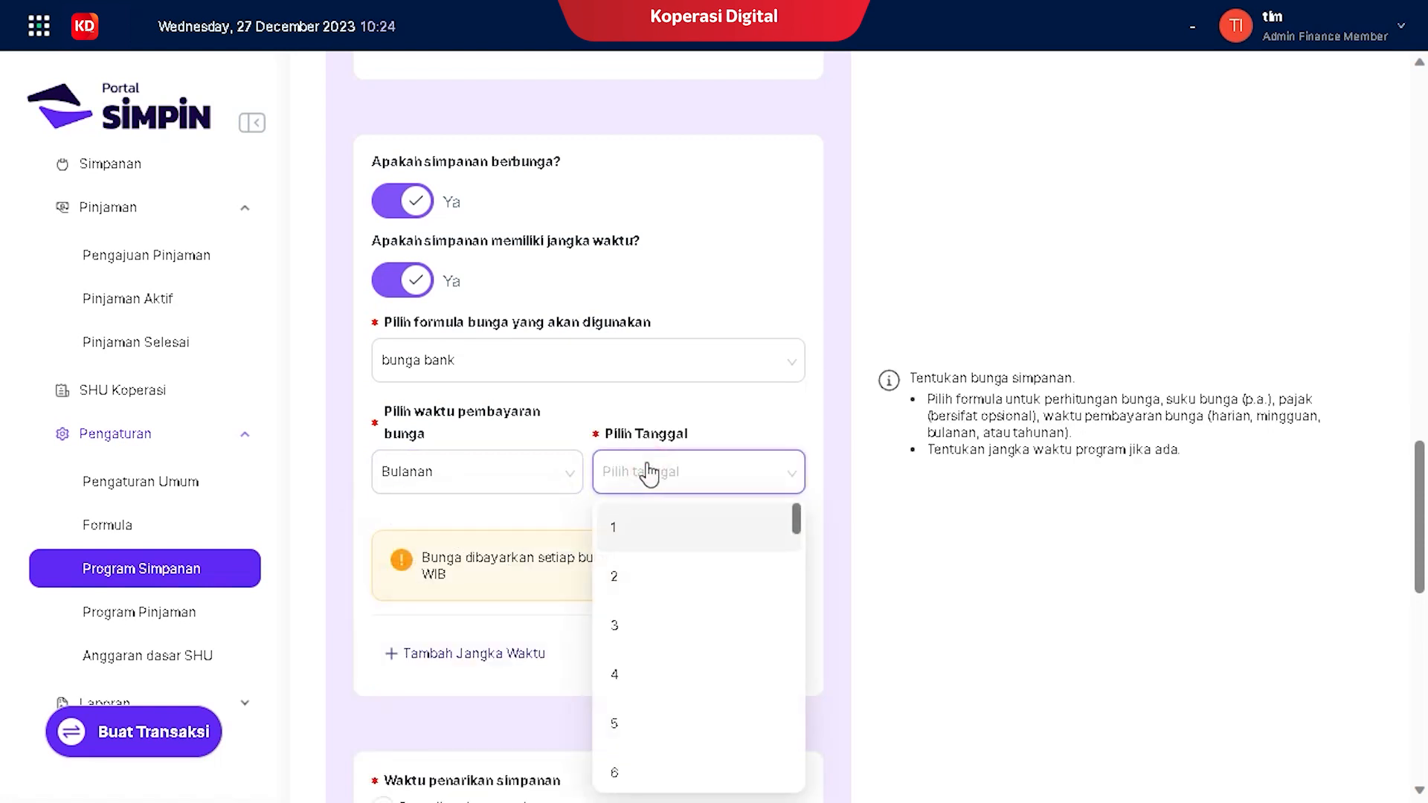
{"action": "left_click", "coordinate": [620, 533]}
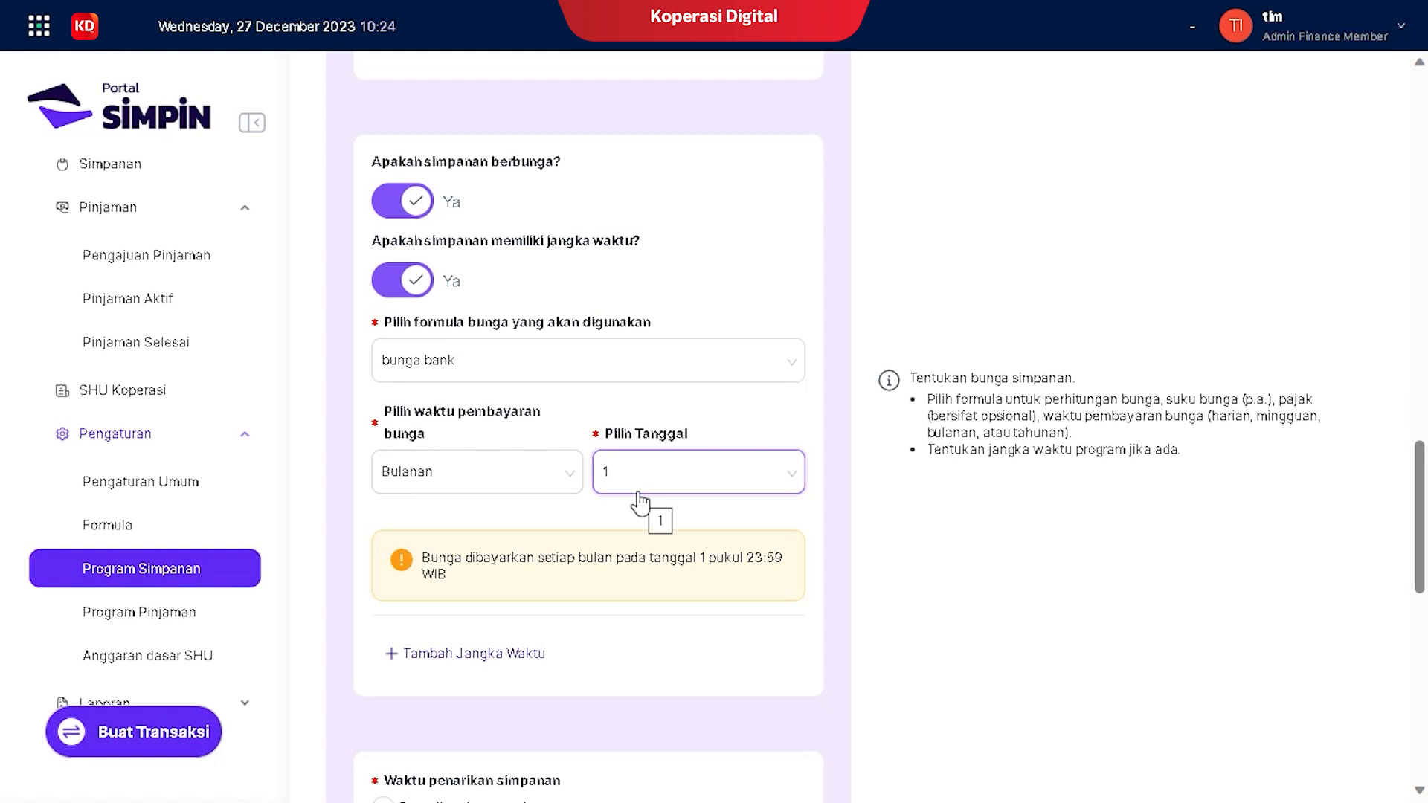
{"action": "scroll", "coordinate": [638, 503], "scroll_direction": "down", "scroll_amount": 3}
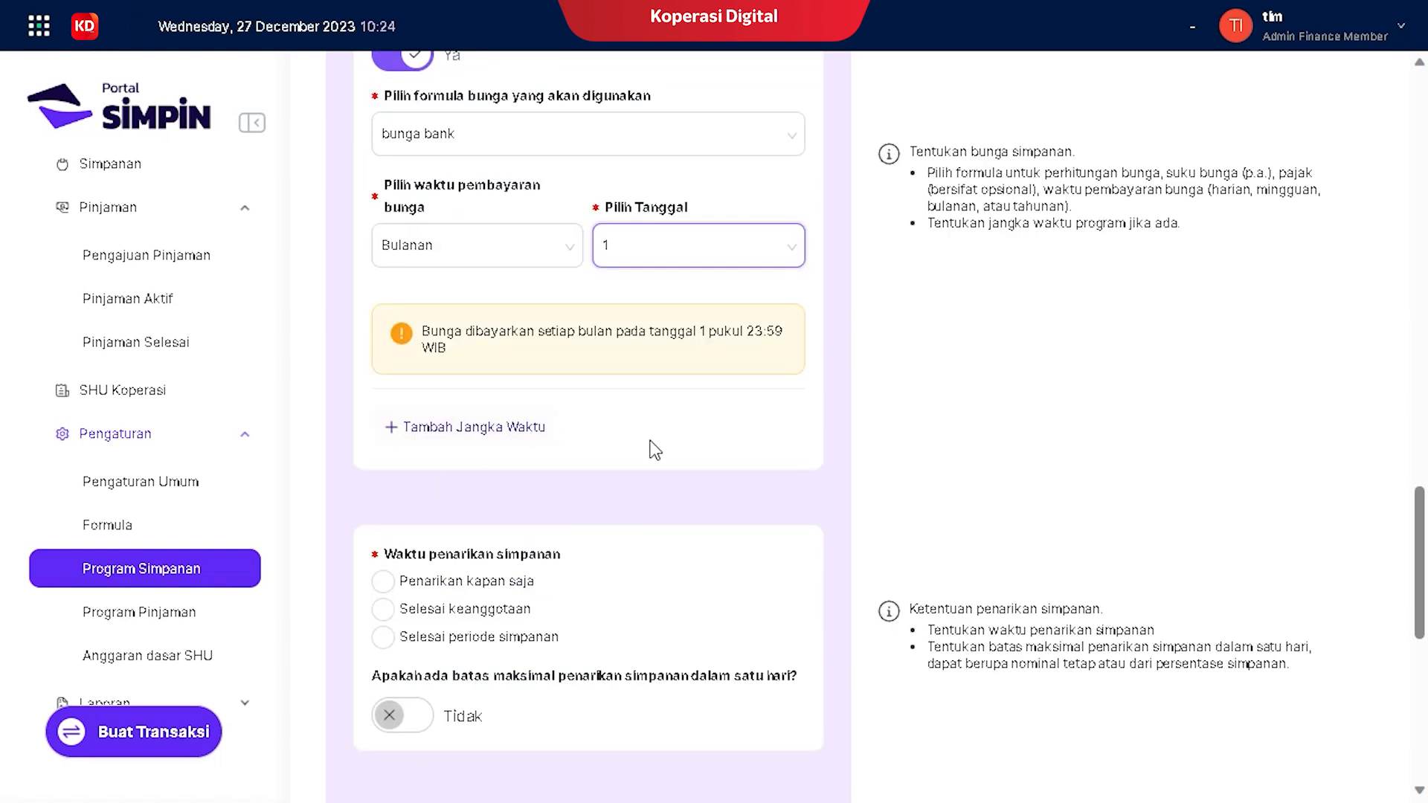
{"action": "scroll", "coordinate": [662, 449], "scroll_direction": "down", "scroll_amount": 2}
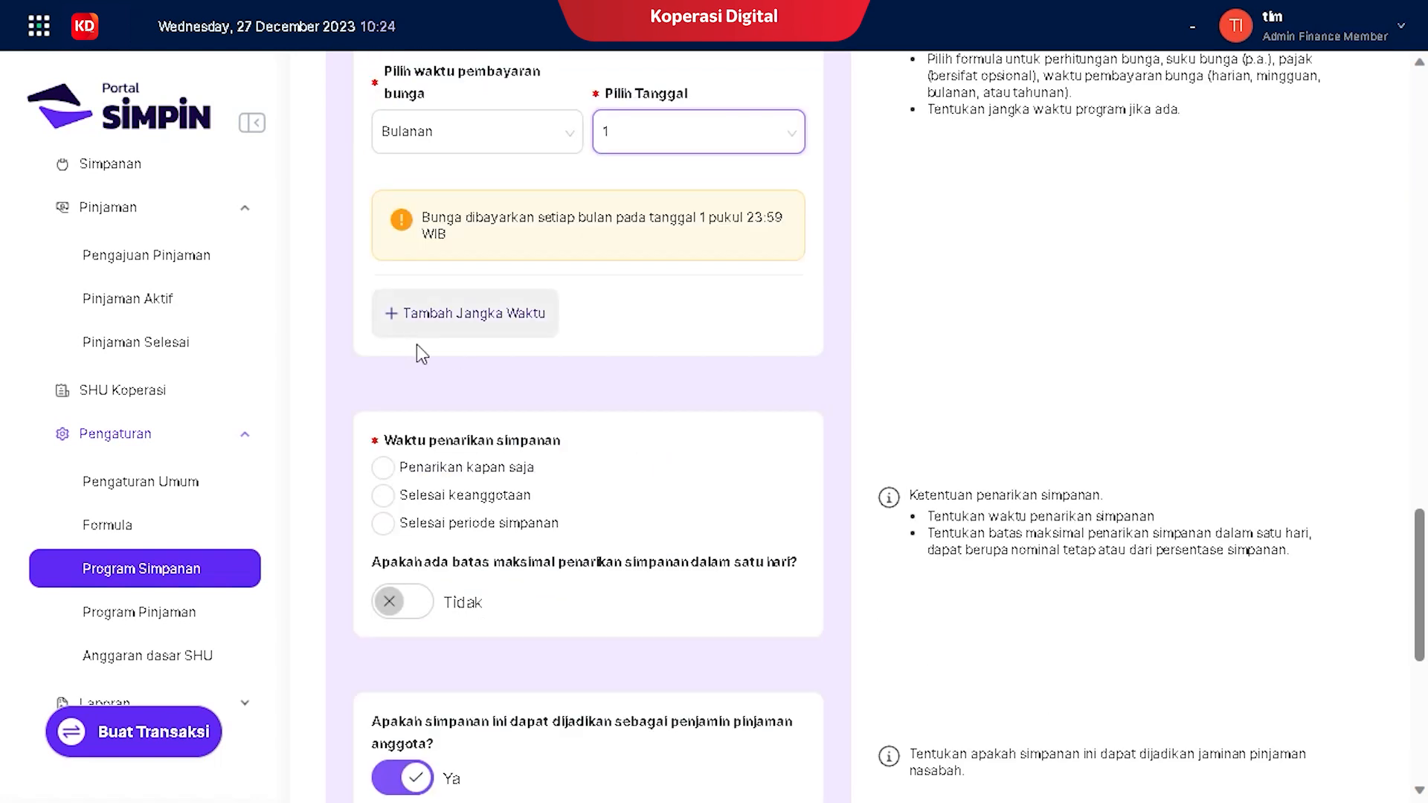
Step: Add a 12-bulan term with 0,003% interest, leaving Pajak empty
{"action": "left_click", "coordinate": [390, 311]}
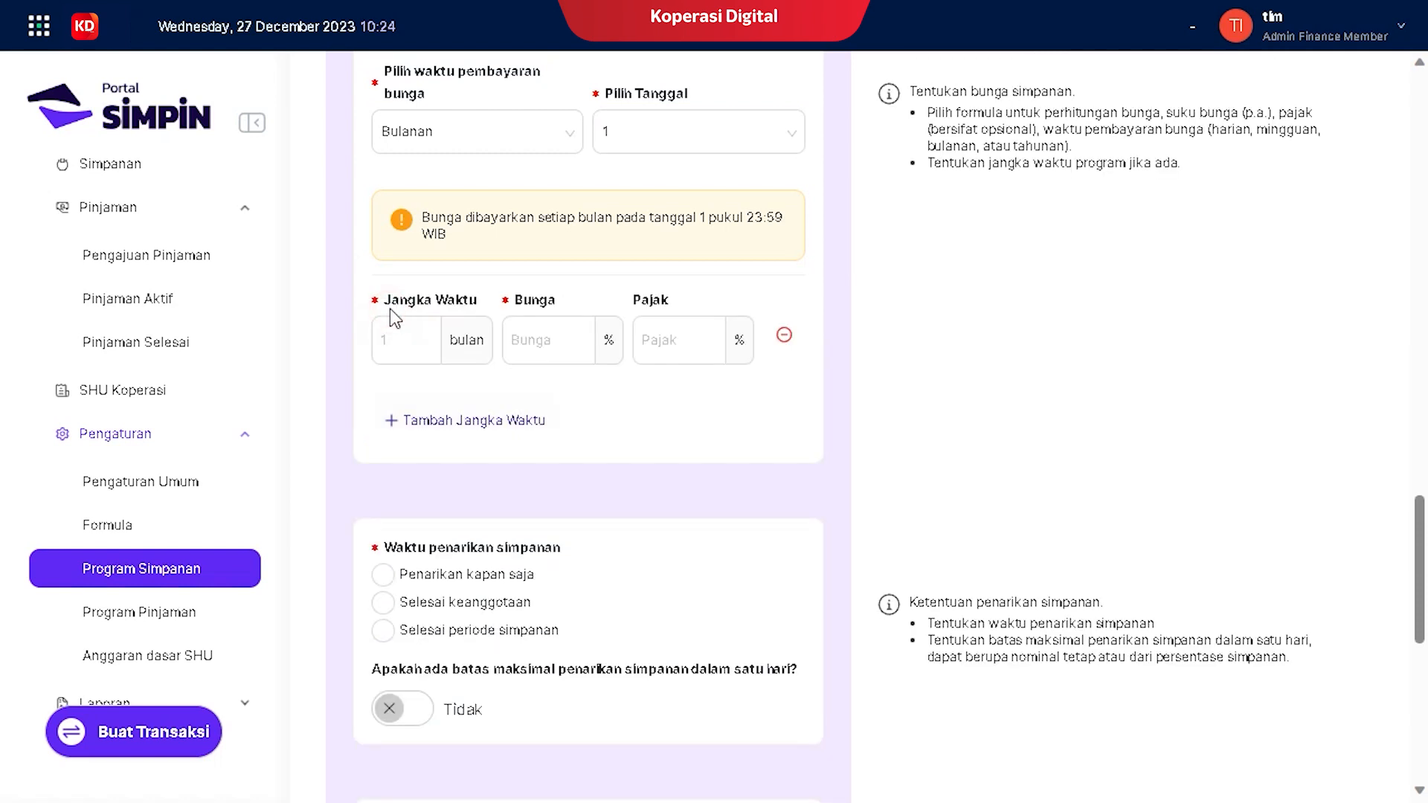
{"action": "left_click", "coordinate": [412, 343]}
{"action": "type", "text": "12"}
{"action": "left_click", "coordinate": [535, 342]}
{"action": "type", "text": "0"}
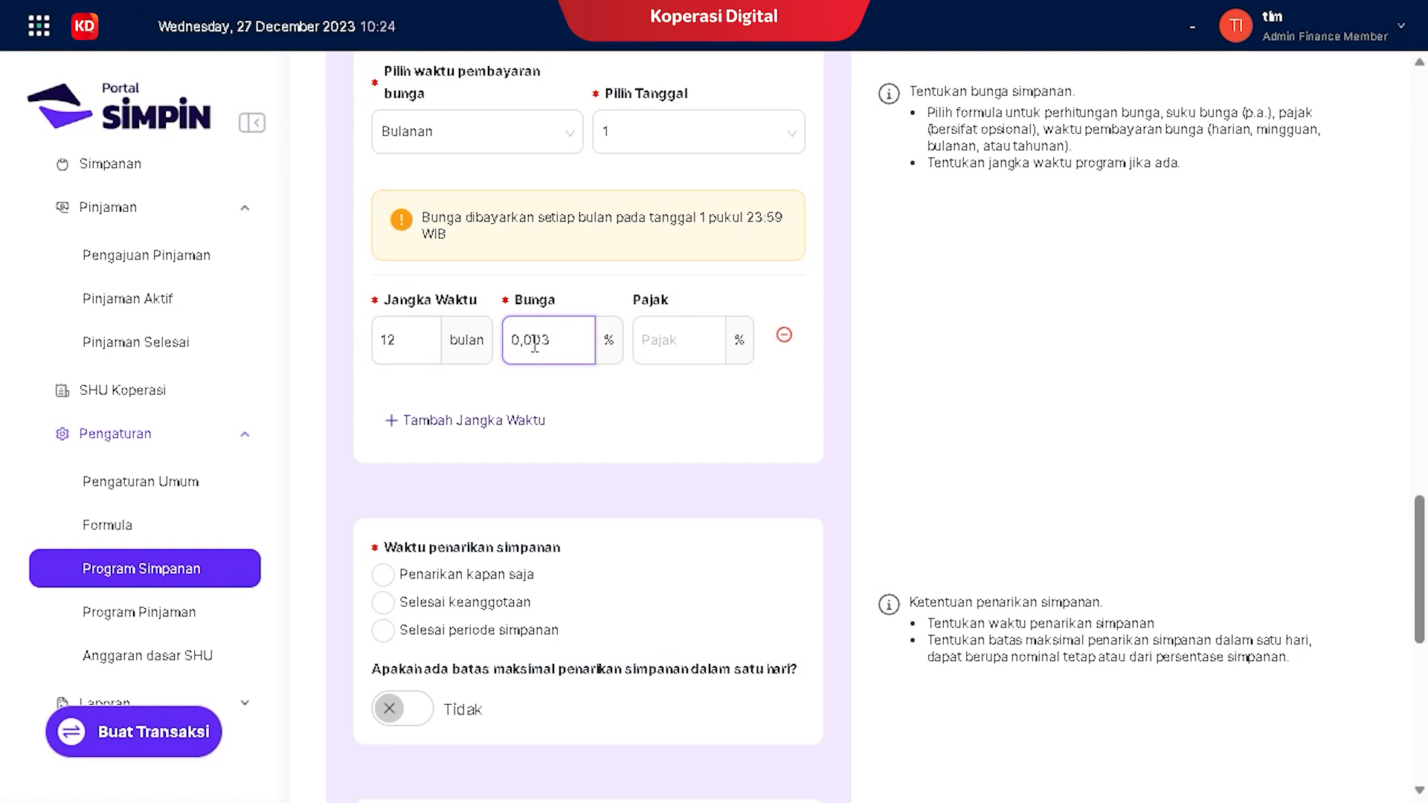
{"action": "type", "text": ",003"}
{"action": "left_click", "coordinate": [681, 348]}
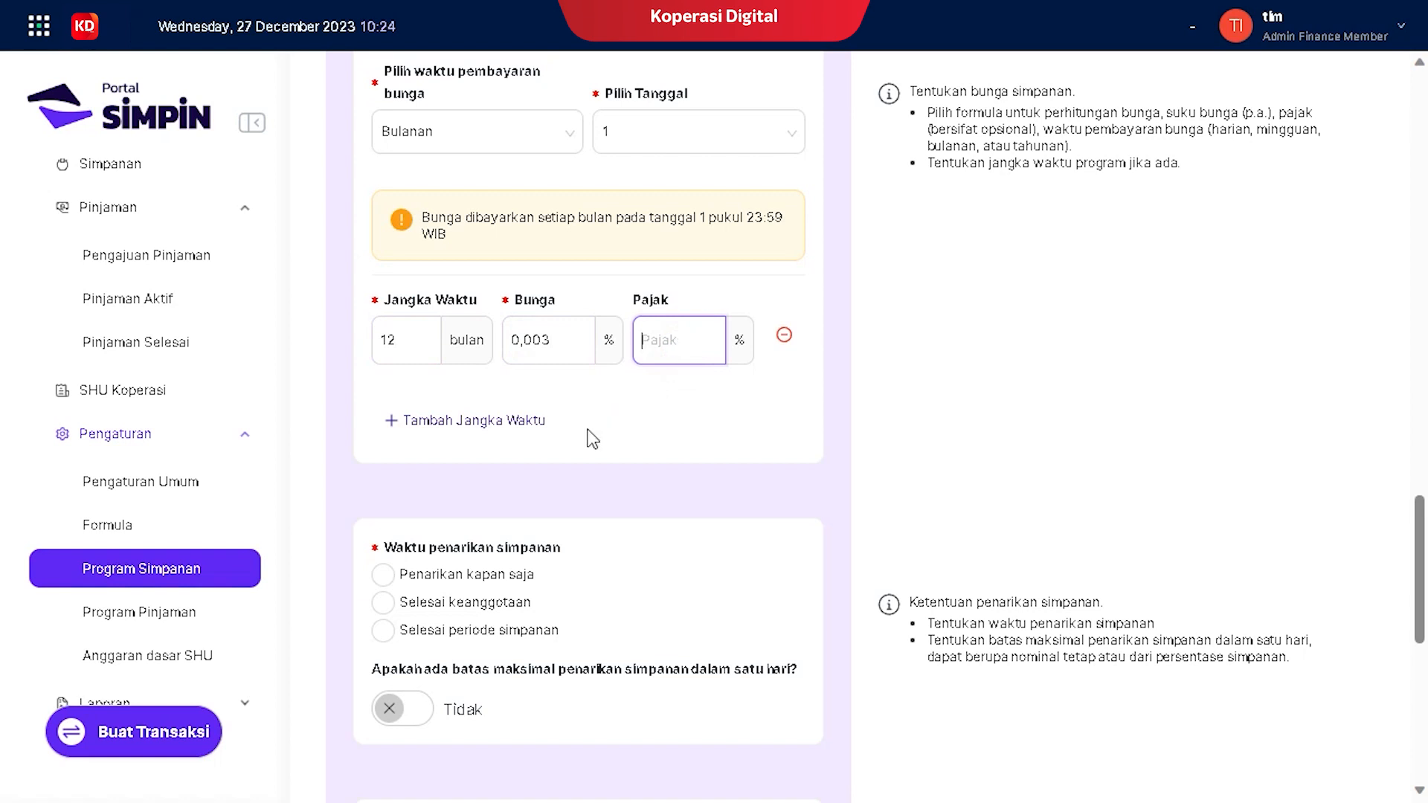
{"action": "scroll", "coordinate": [493, 465], "scroll_direction": "down", "scroll_amount": 3}
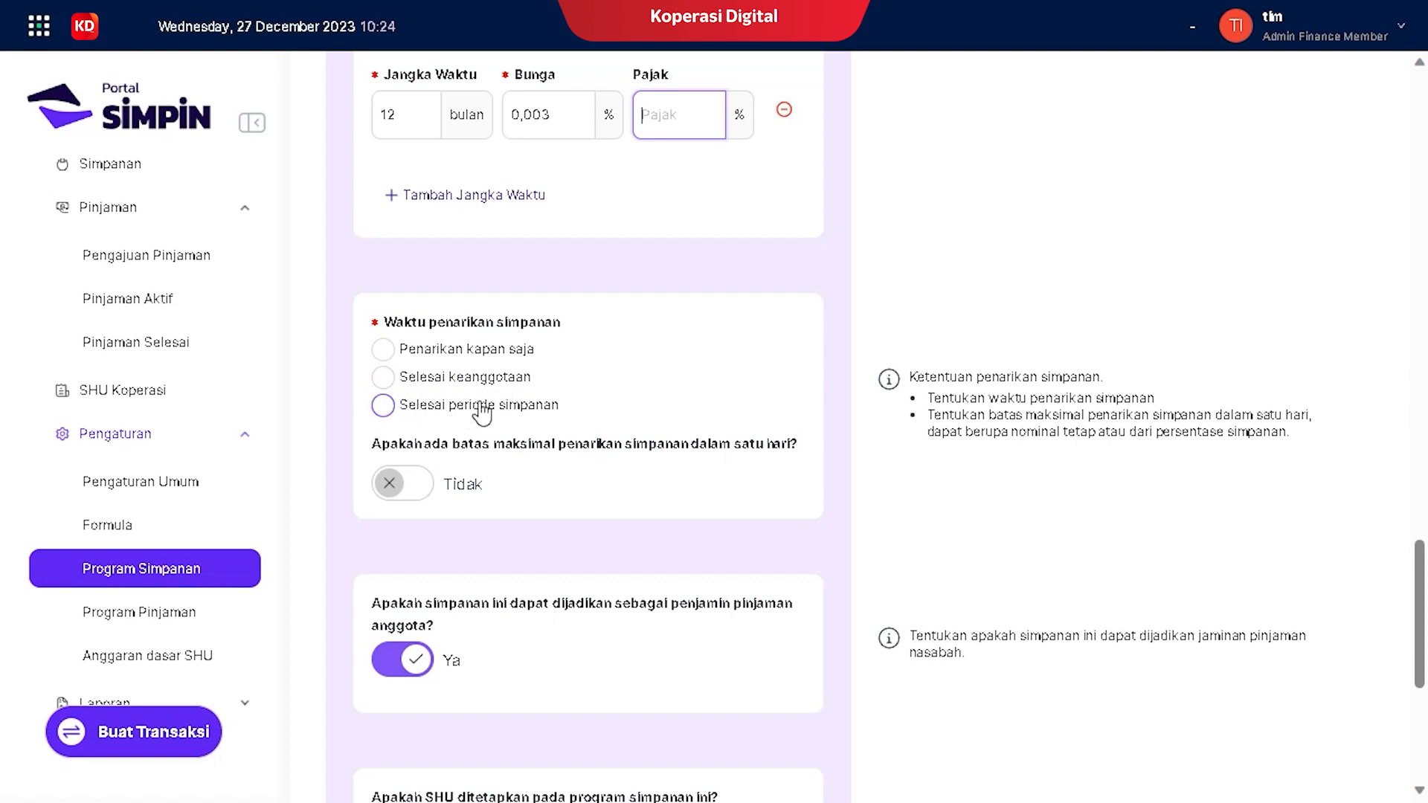
Step: Allow withdrawals only when the savings period ends
{"action": "left_click", "coordinate": [384, 406]}
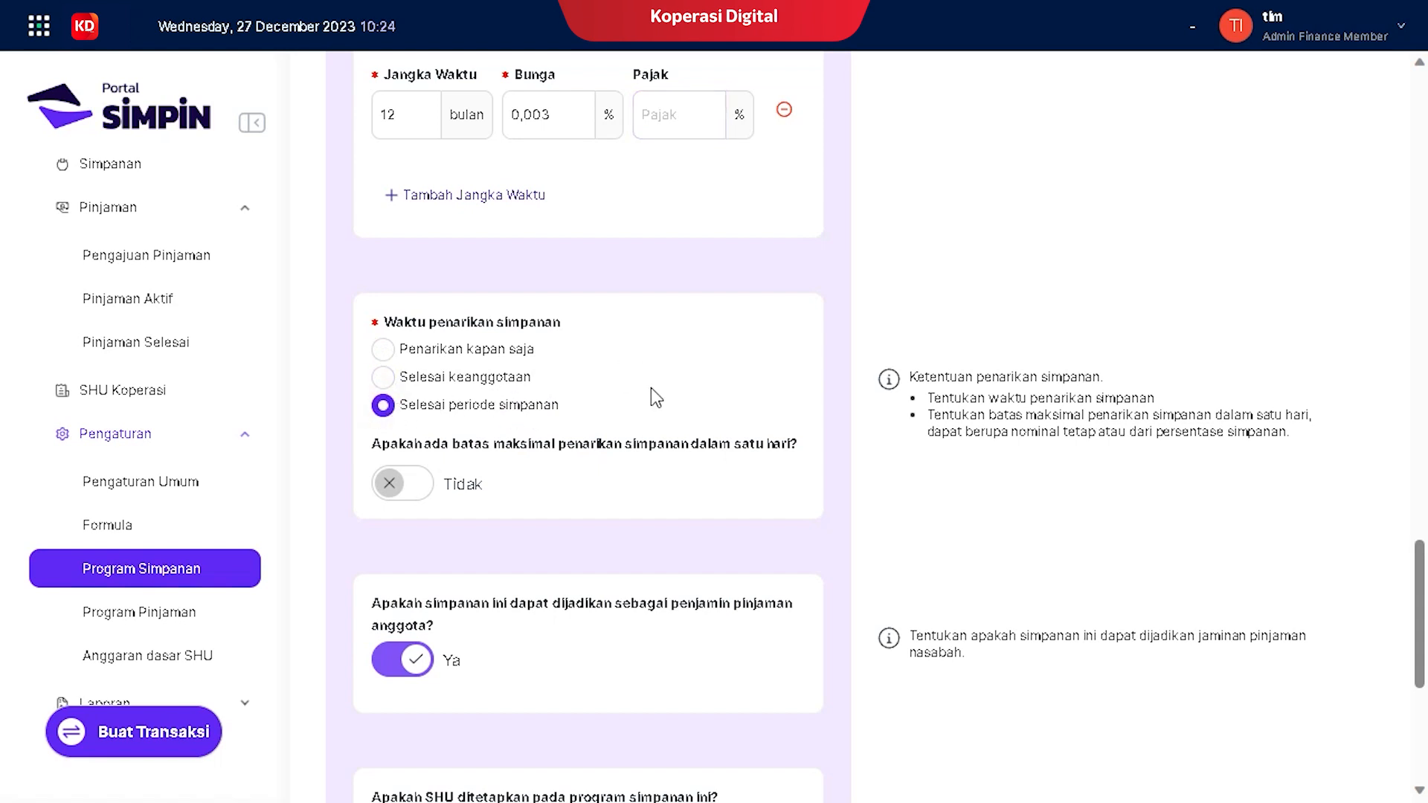
{"action": "scroll", "coordinate": [400, 463], "scroll_direction": "down", "scroll_amount": 2}
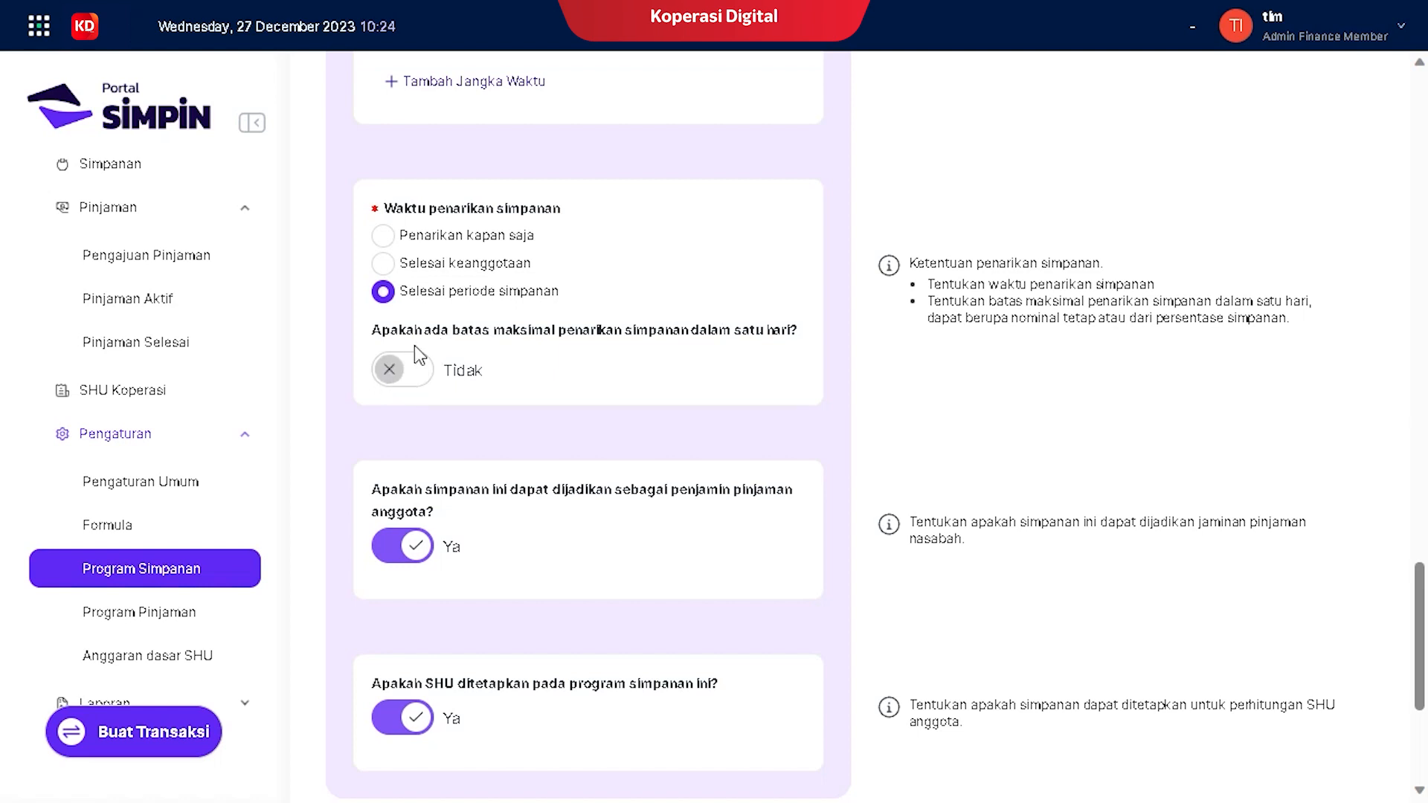
{"action": "scroll", "coordinate": [402, 370], "scroll_direction": "down", "scroll_amount": 3}
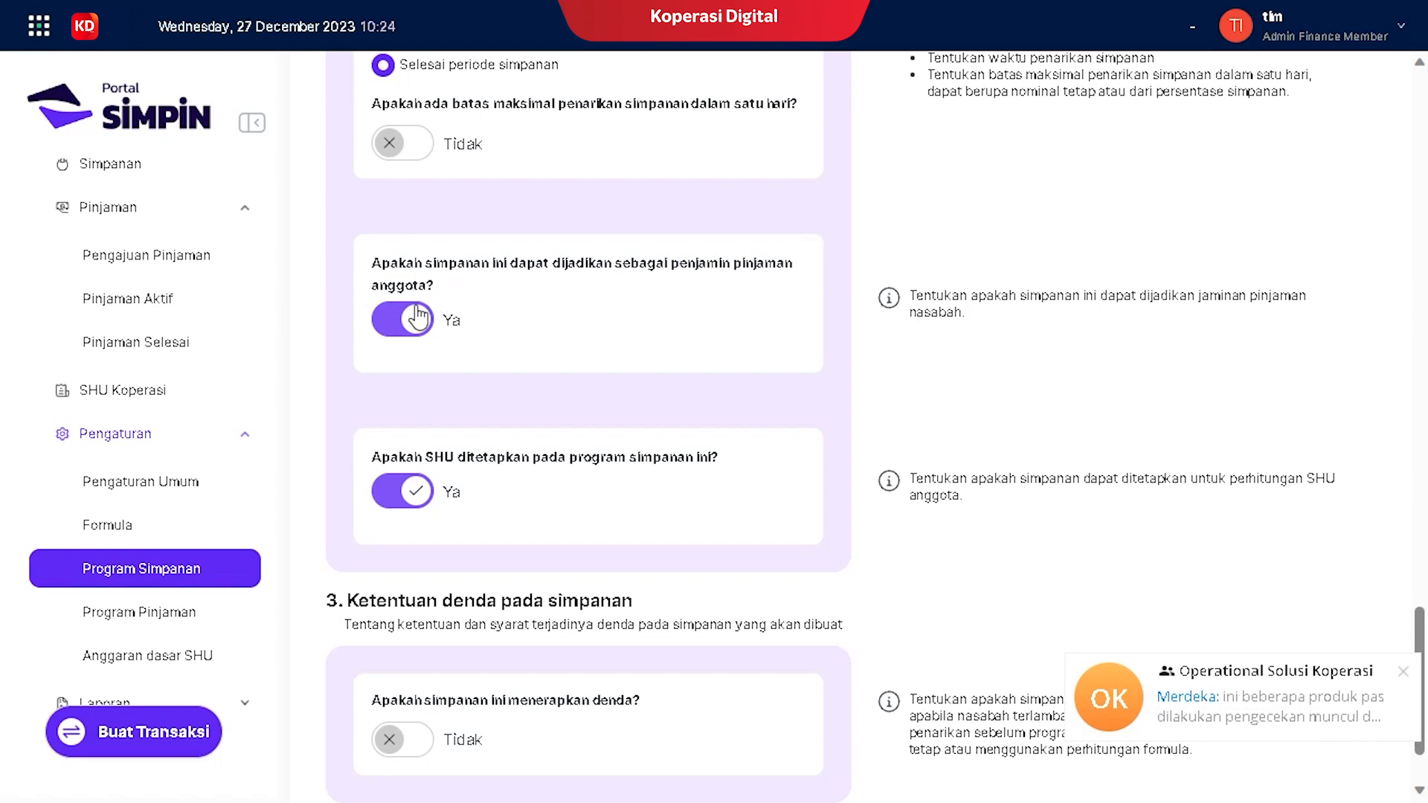
{"action": "left_click", "coordinate": [1404, 674]}
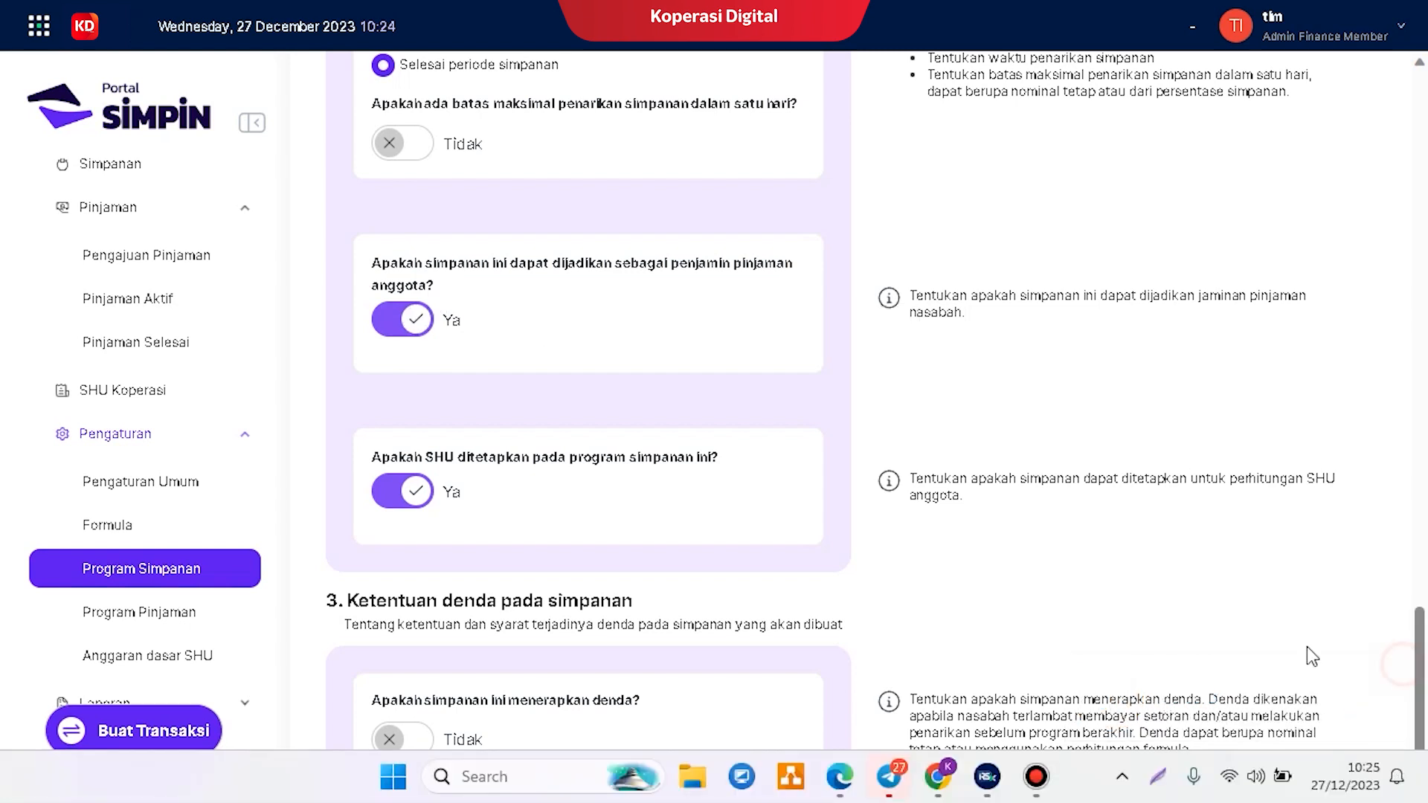
Step: Keep the program usable as loan collateral and counted toward SHU
{"action": "left_click", "coordinate": [398, 328]}
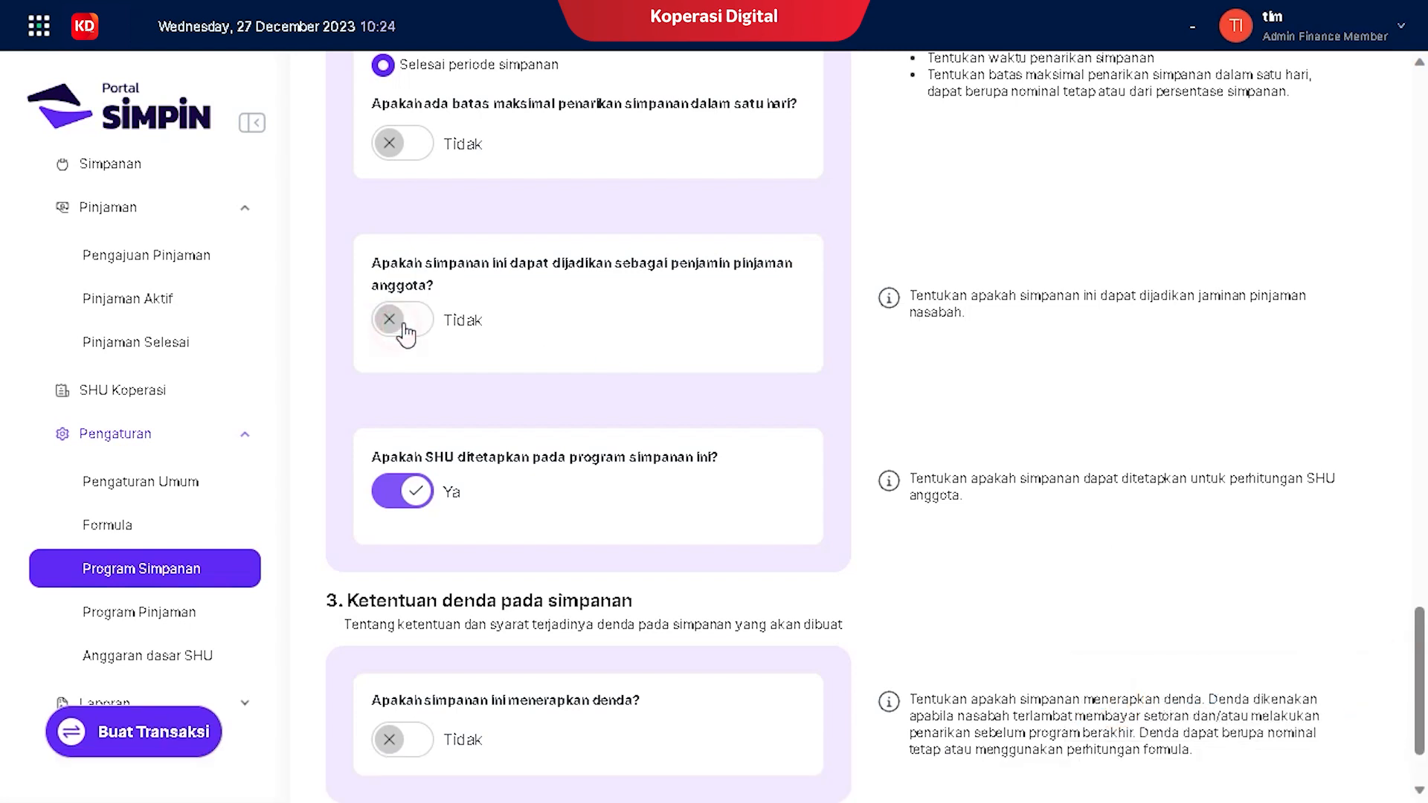
{"action": "left_click", "coordinate": [417, 322]}
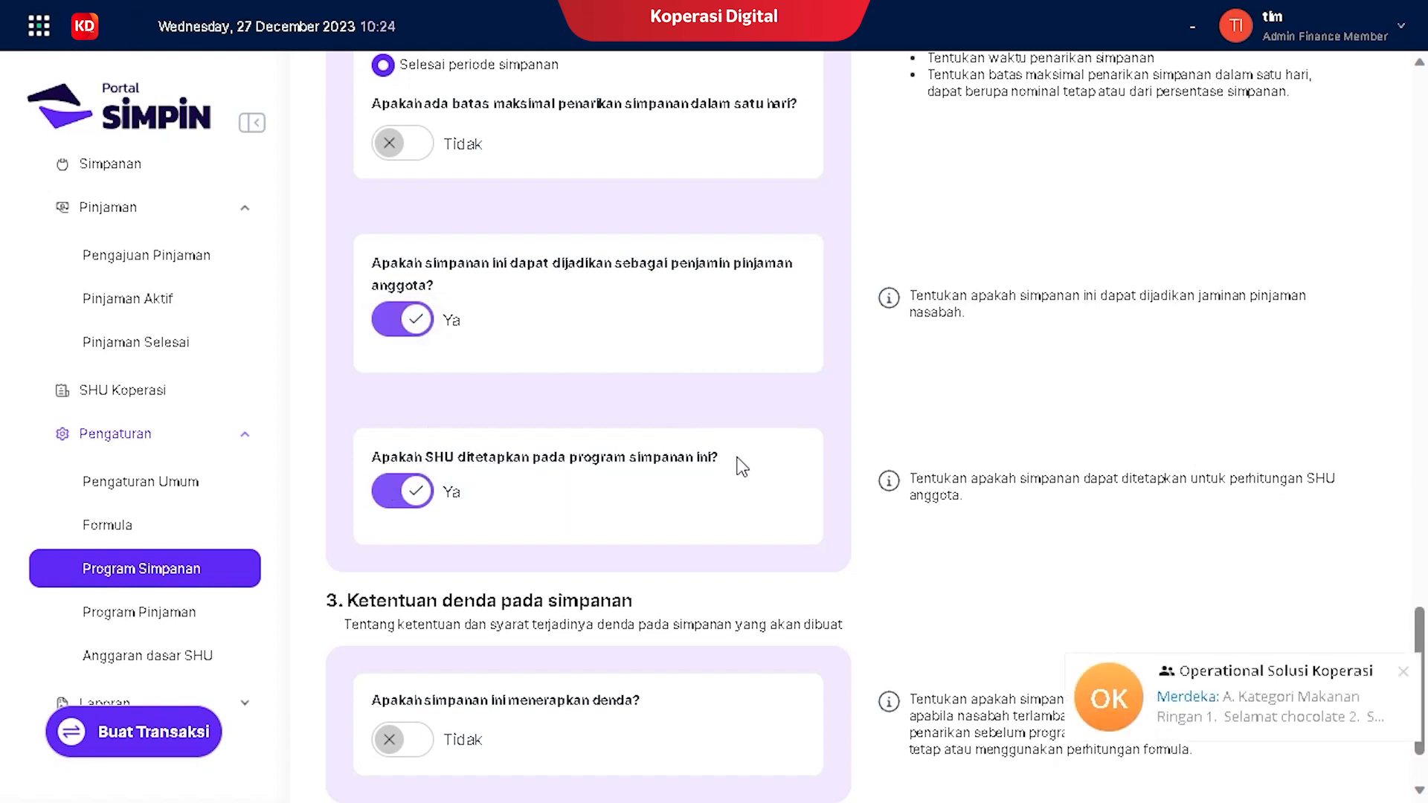
{"action": "left_click", "coordinate": [1402, 674]}
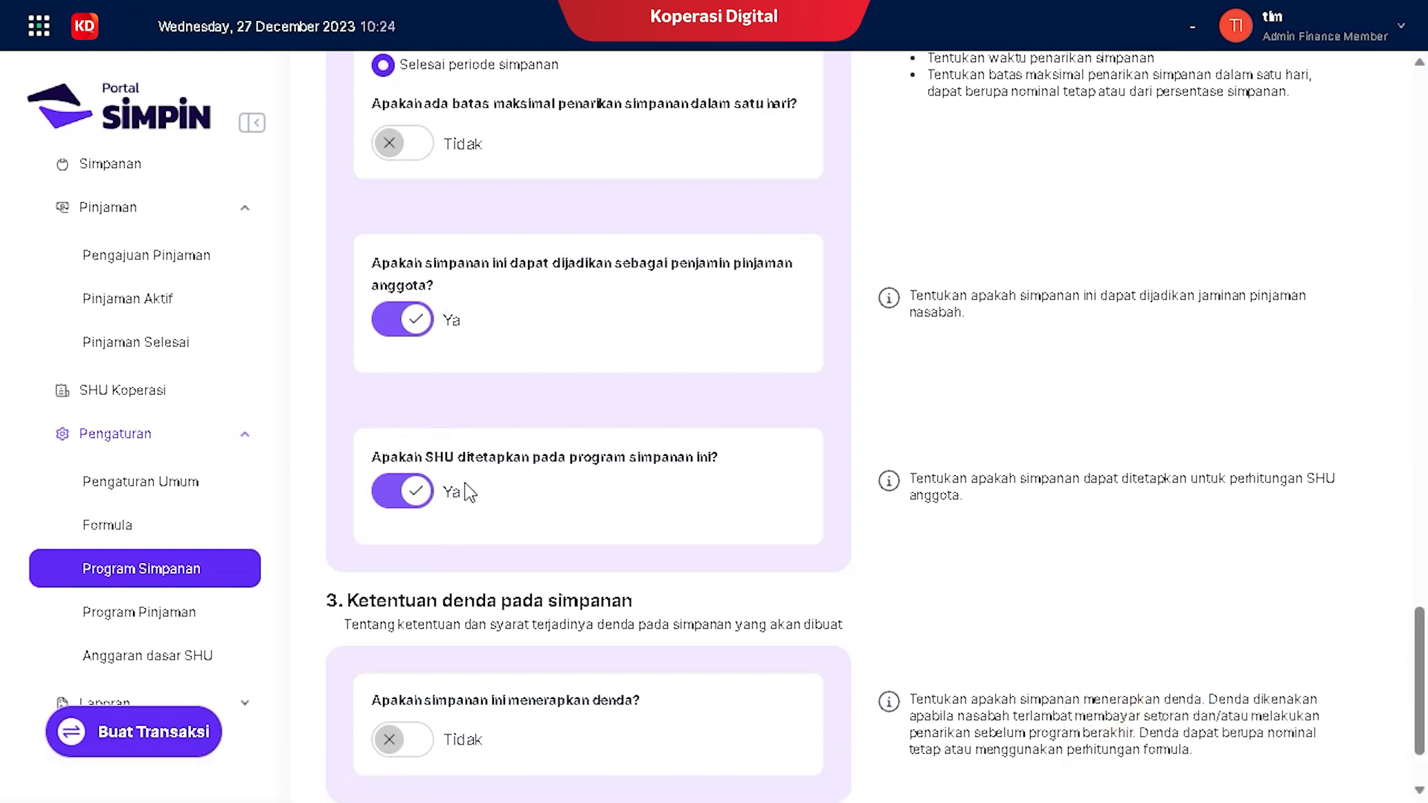
{"action": "left_click", "coordinate": [395, 504]}
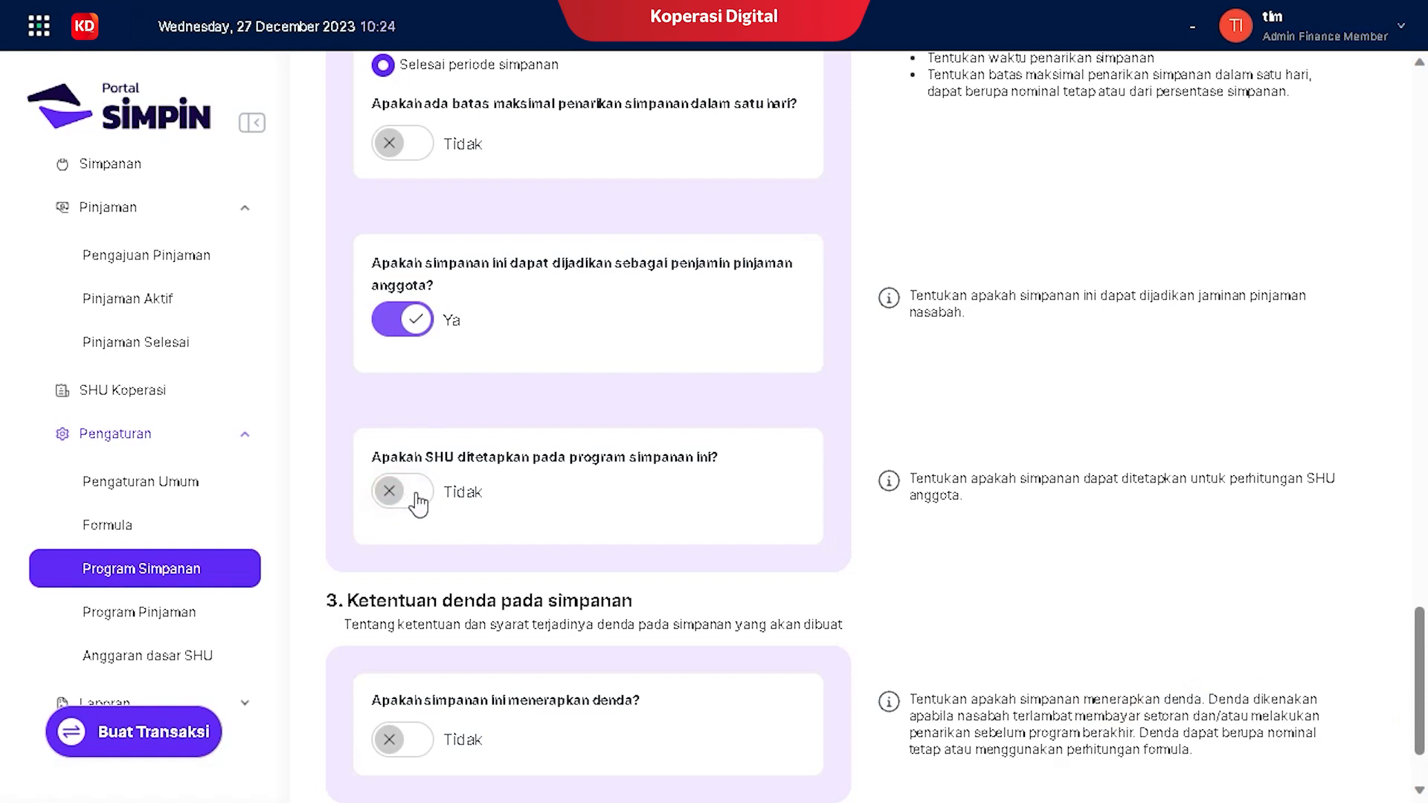
{"action": "left_click", "coordinate": [415, 502]}
{"action": "scroll", "coordinate": [550, 504], "scroll_direction": "down", "scroll_amount": 2}
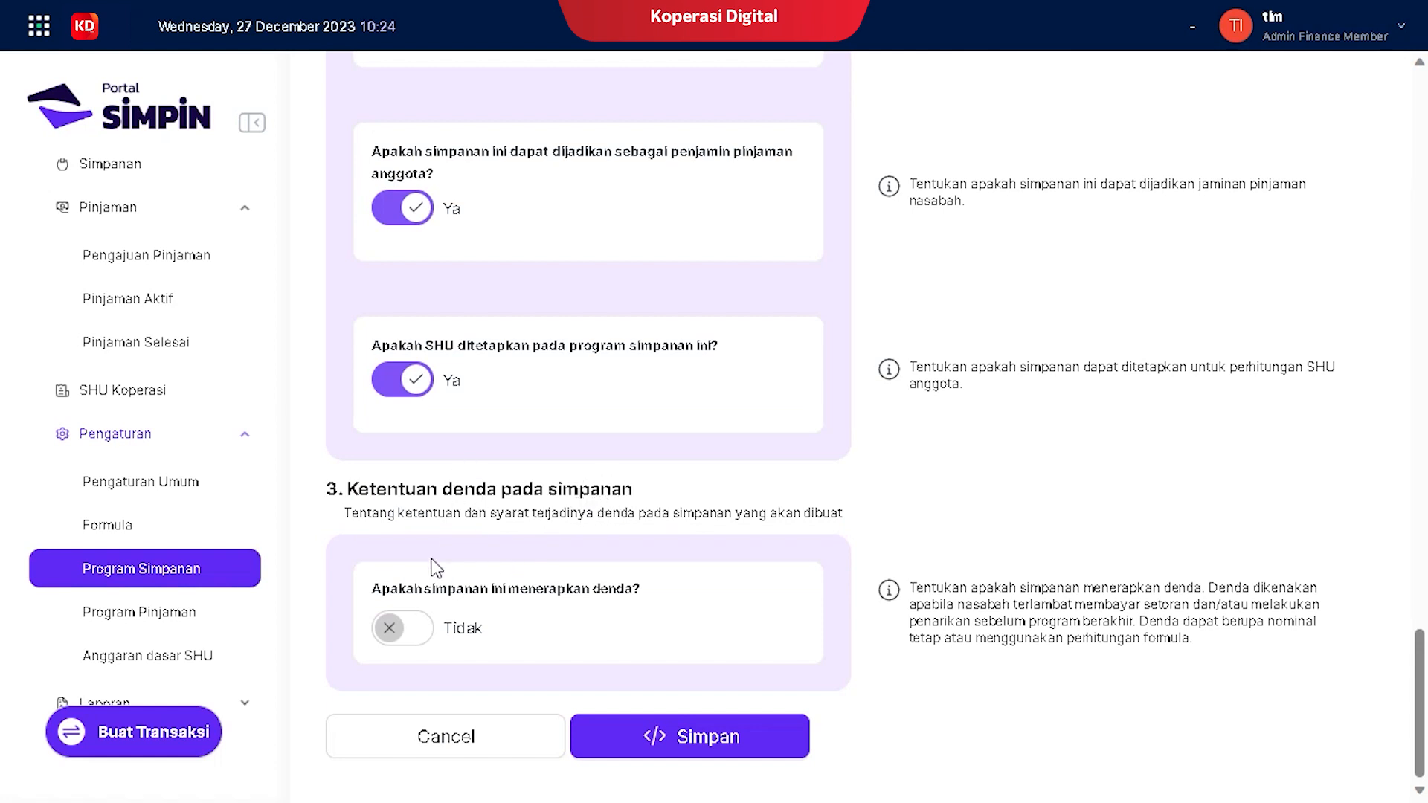
Step: Enable penalties for early withdrawals, allowing at most 2 partial withdrawals
{"action": "left_click", "coordinate": [415, 642]}
{"action": "scroll", "coordinate": [571, 484], "scroll_direction": "down", "scroll_amount": 1}
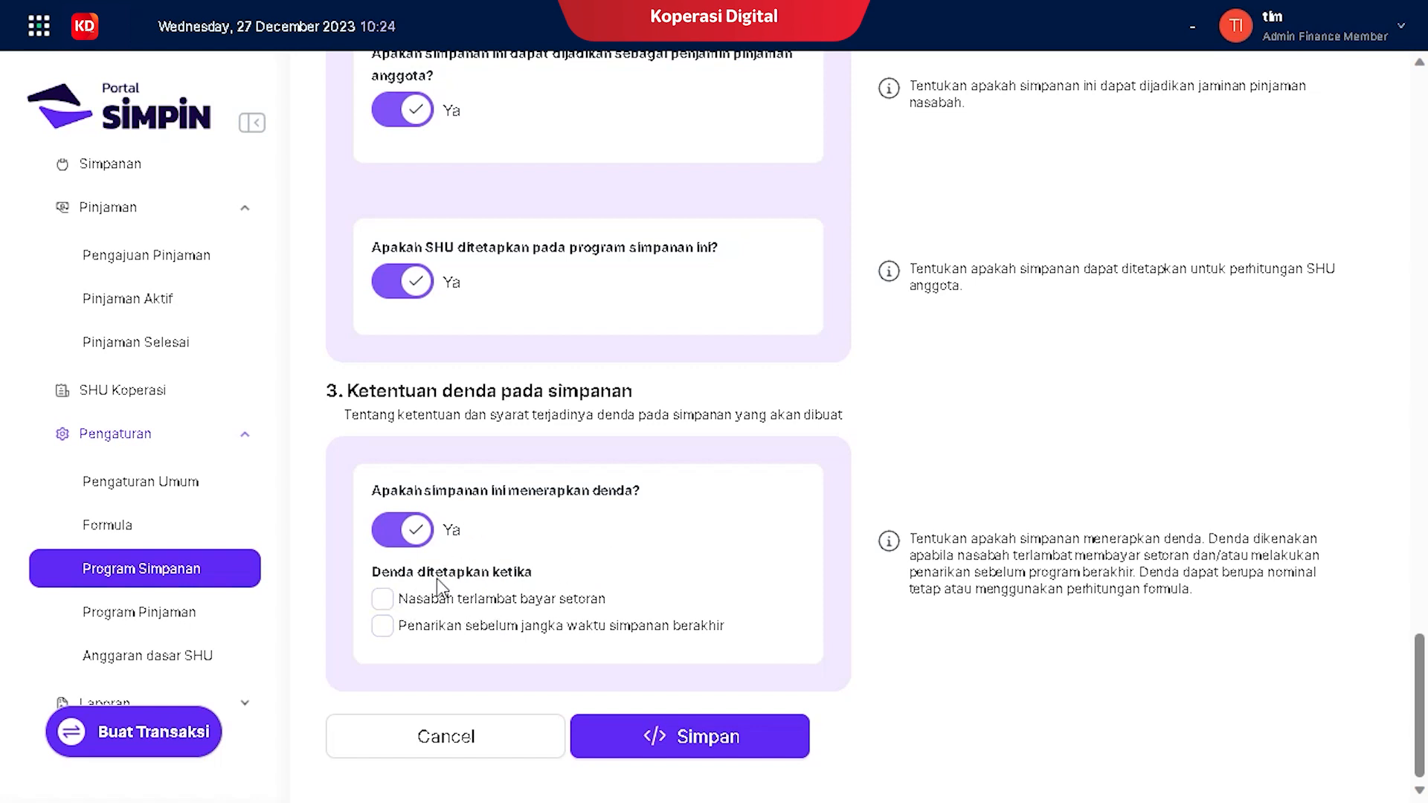
{"action": "left_click", "coordinate": [383, 629]}
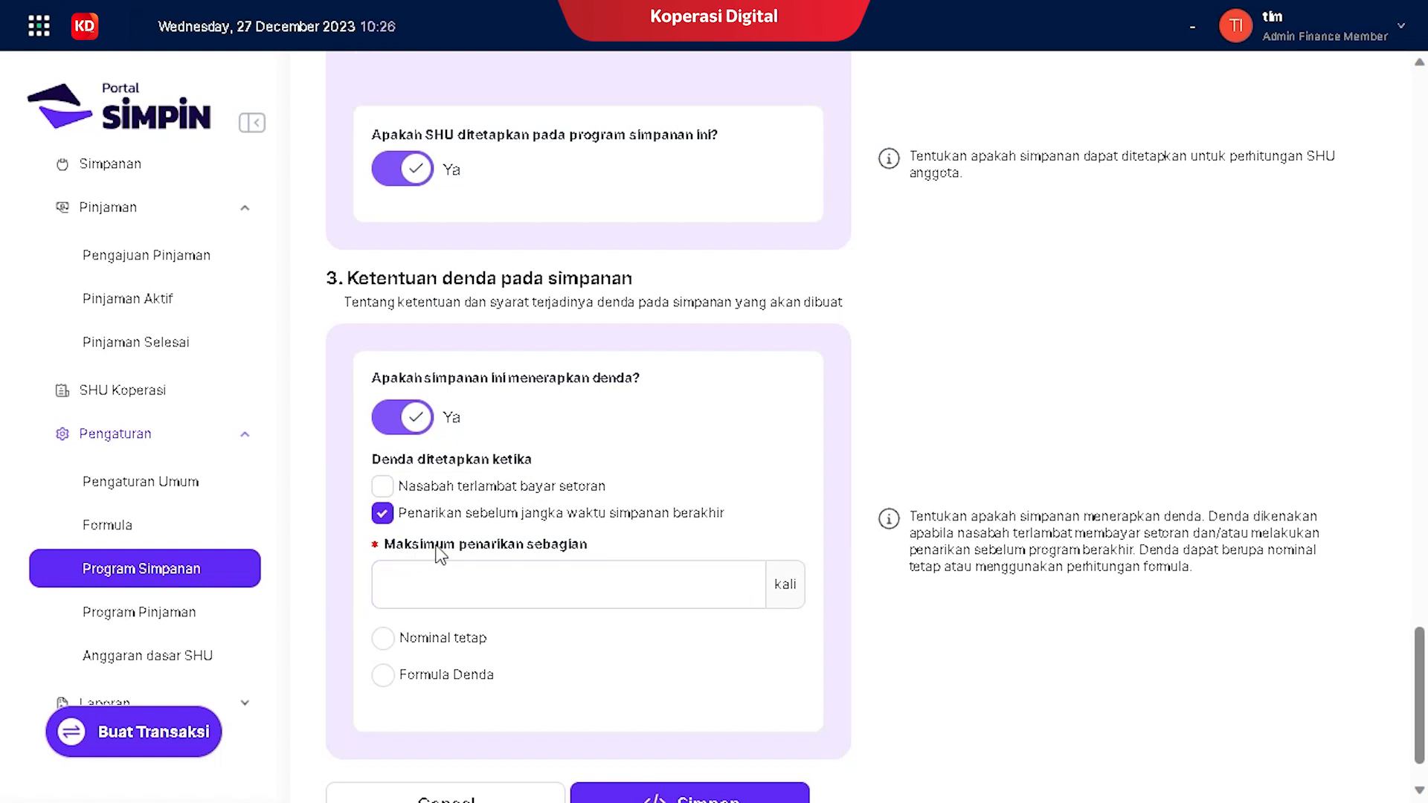
{"action": "left_click", "coordinate": [496, 586]}
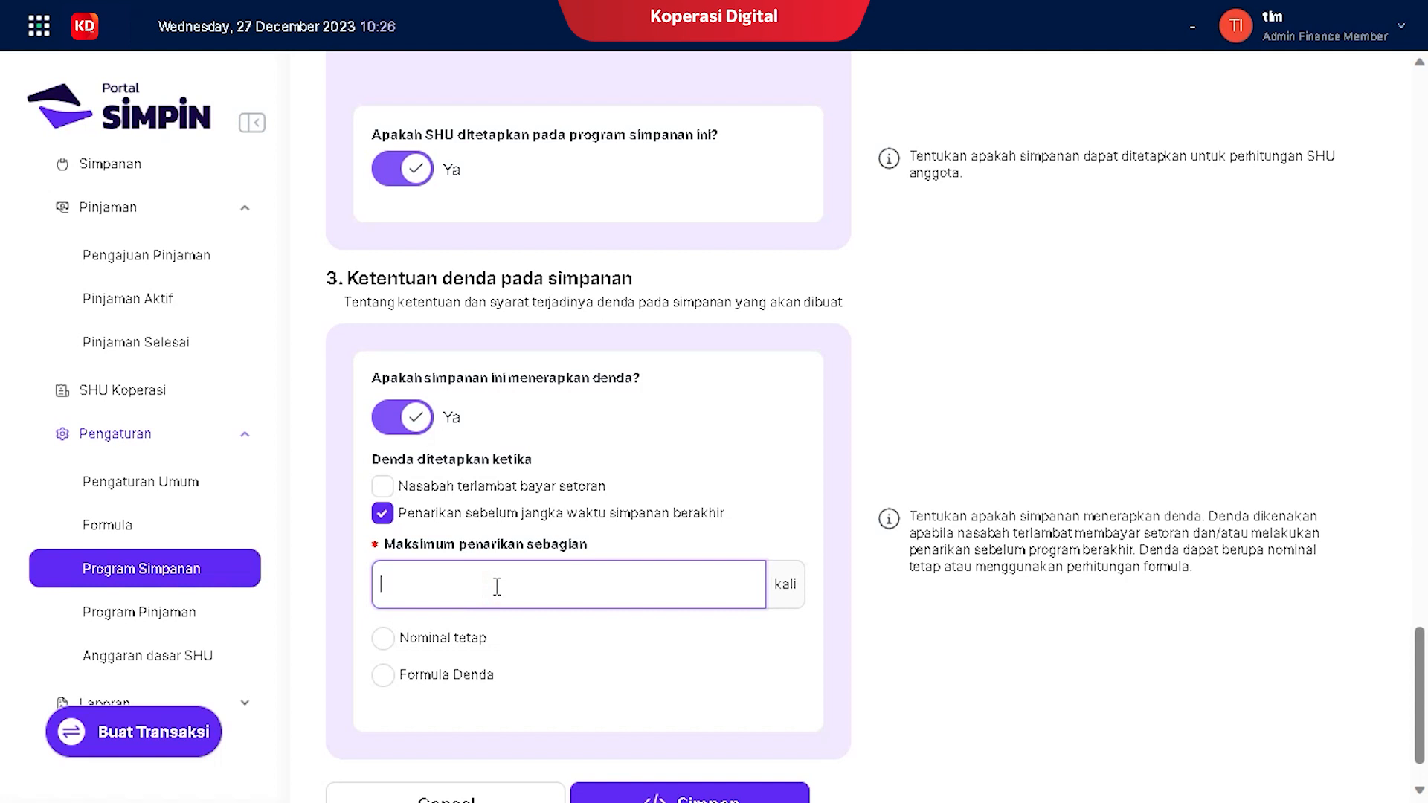
{"action": "scroll", "coordinate": [497, 588], "scroll_direction": "down", "scroll_amount": 1}
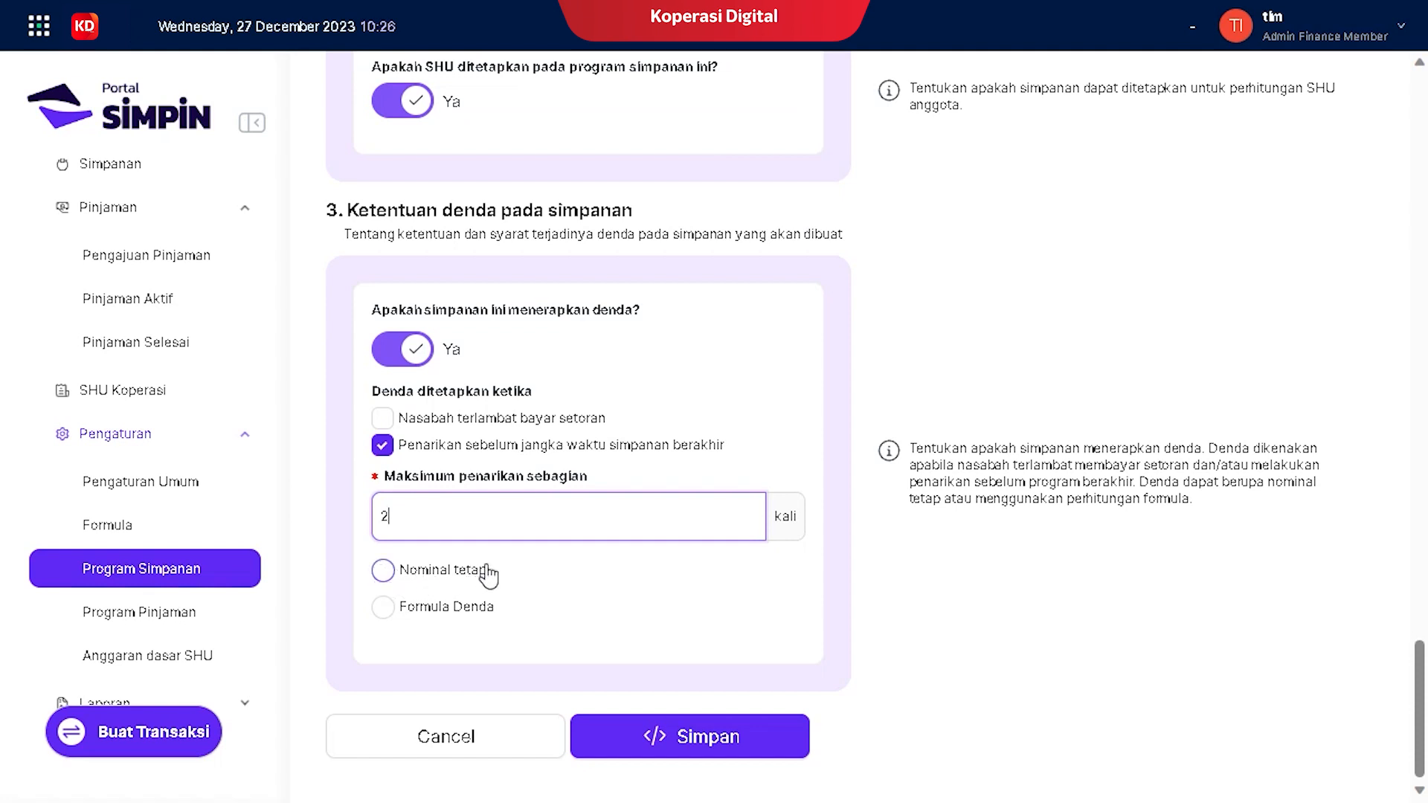
Step: Make the early-withdrawal penalty a fixed Nominal tetap of Rp 10.000
{"action": "left_click", "coordinate": [384, 608]}
{"action": "left_click", "coordinate": [491, 690]}
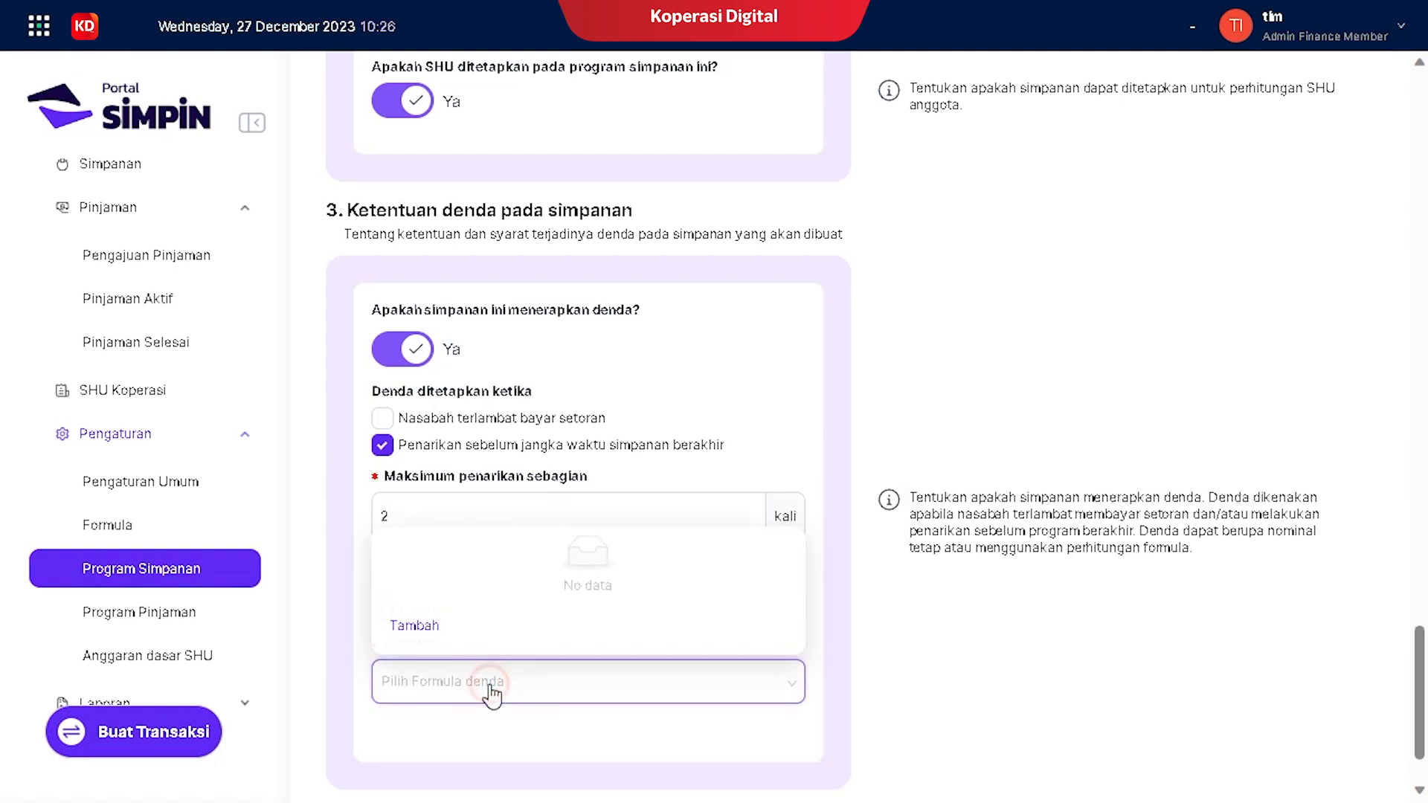
{"action": "left_click", "coordinate": [466, 686]}
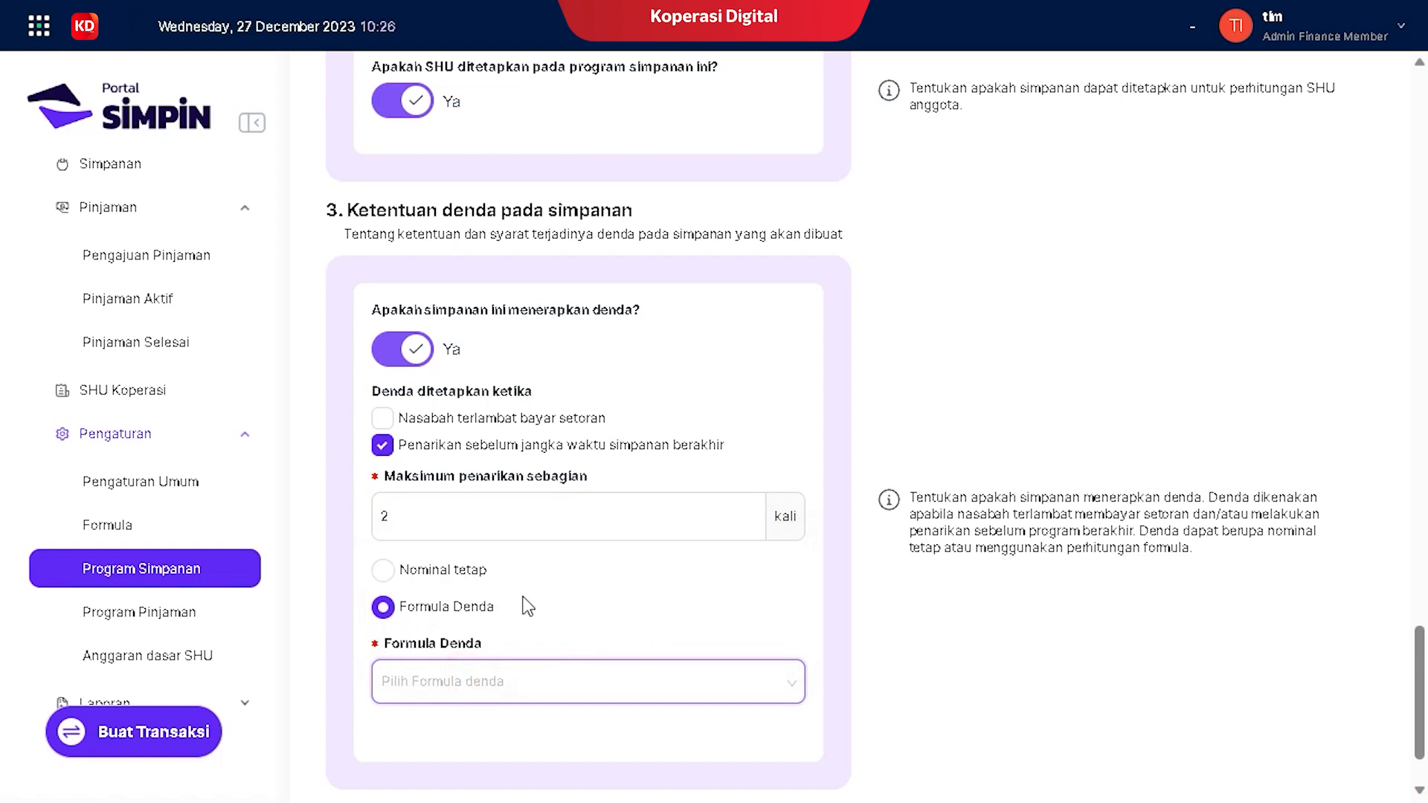
{"action": "left_click", "coordinate": [384, 571]}
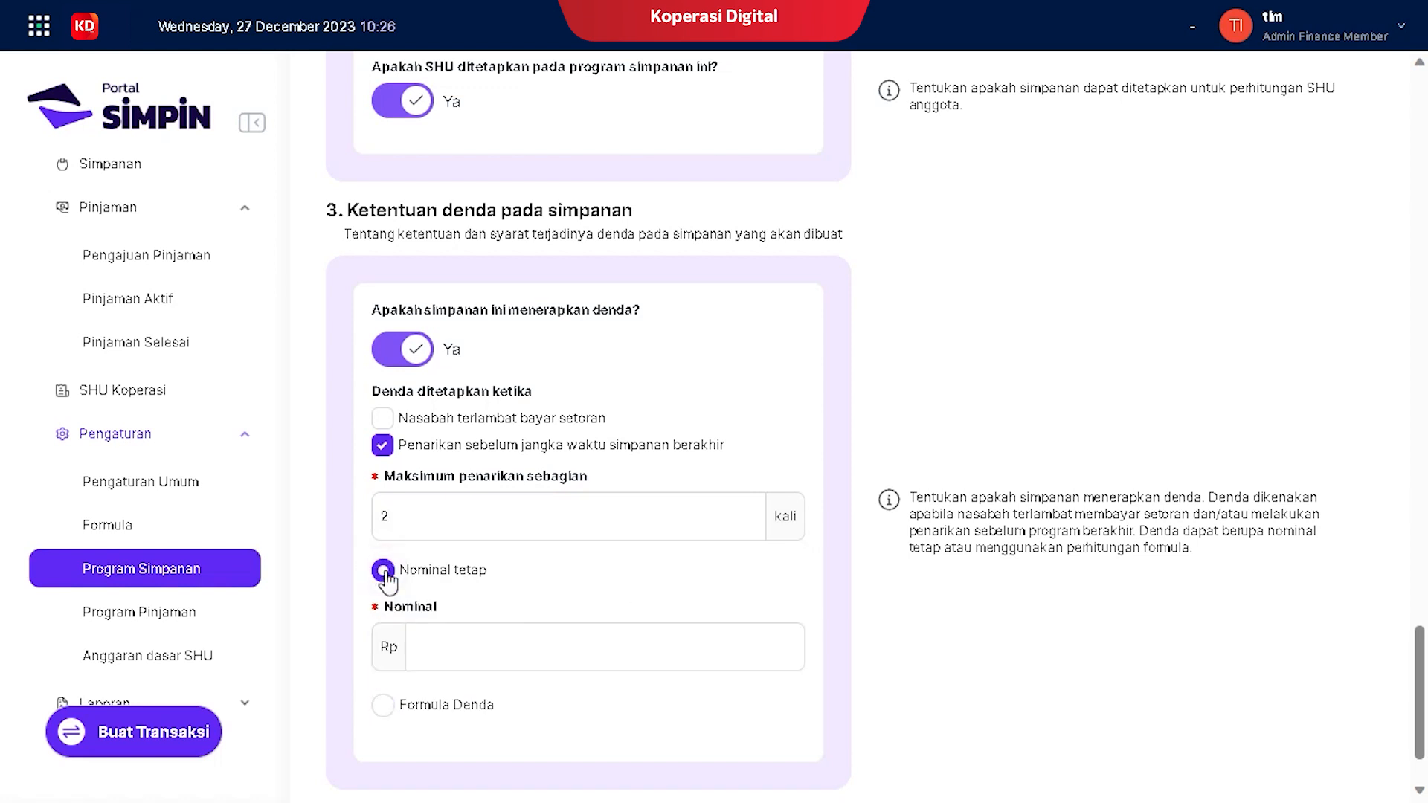
{"action": "left_click", "coordinate": [477, 654]}
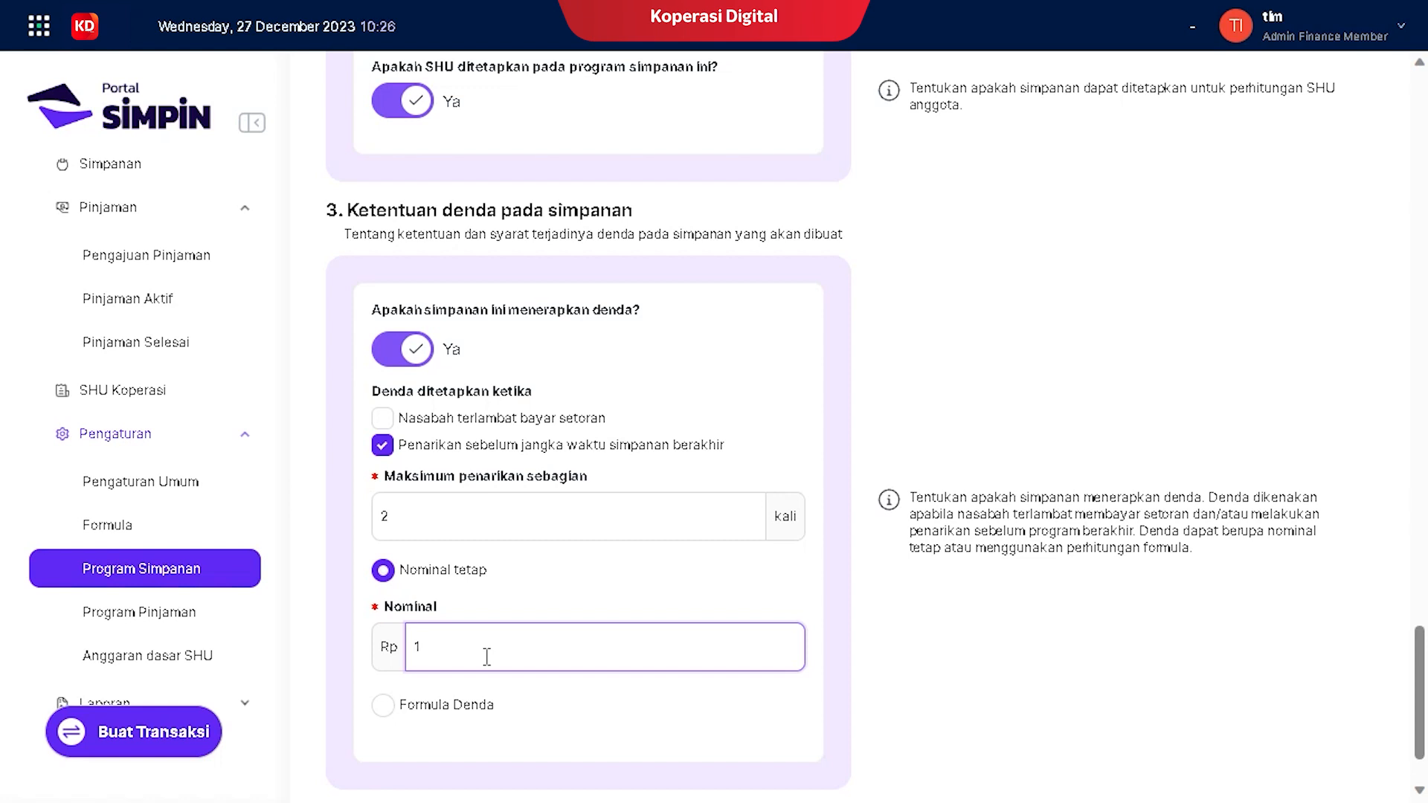
{"action": "type", "text": "000"}
{"action": "scroll", "coordinate": [510, 661], "scroll_direction": "down", "scroll_amount": 1}
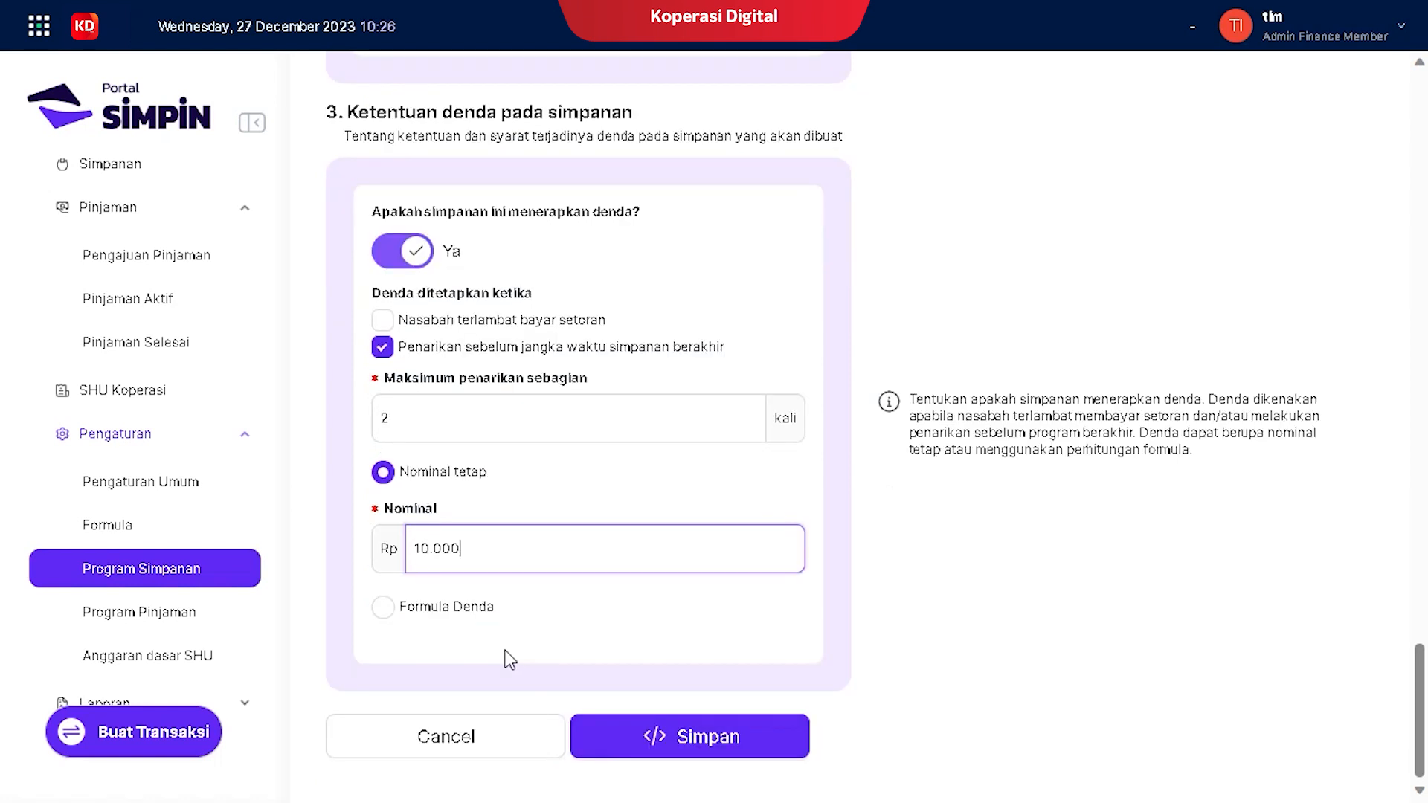
Step: Save the program, confirm with the PIN, and dismiss the browser's save-password prompt
{"action": "left_click", "coordinate": [705, 729]}
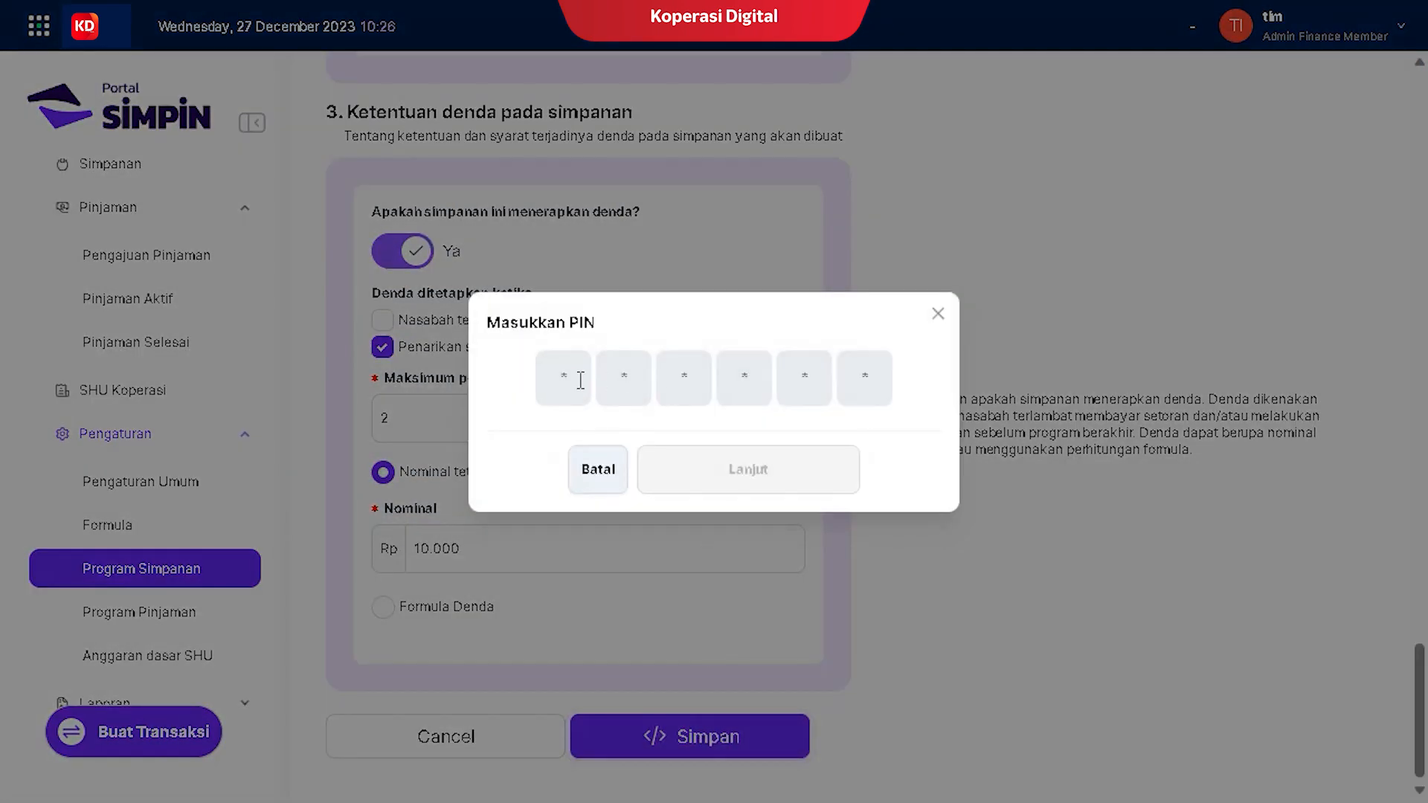
{"action": "type", "text": "1234"}
{"action": "left_click", "coordinate": [567, 378]}
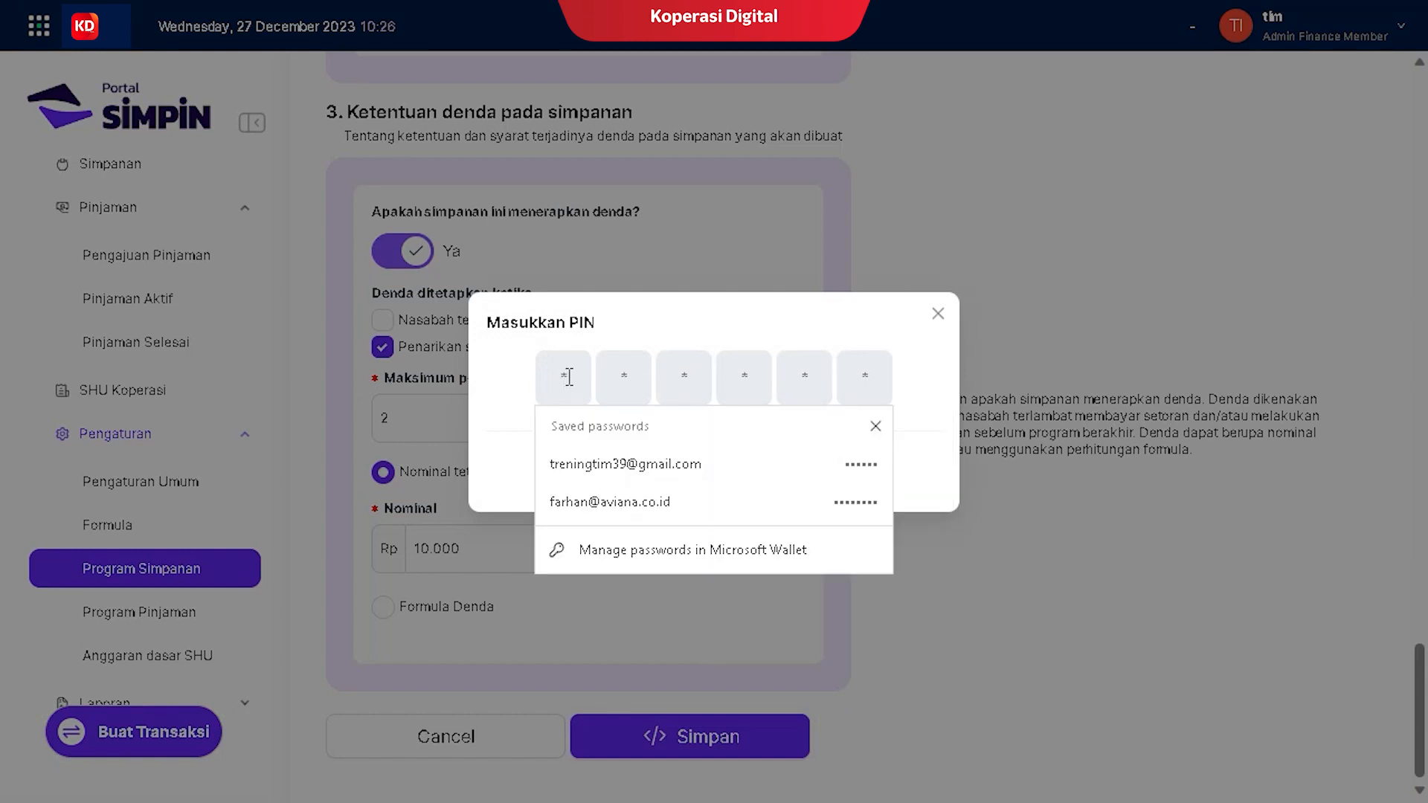
{"action": "type", "text": "12"}
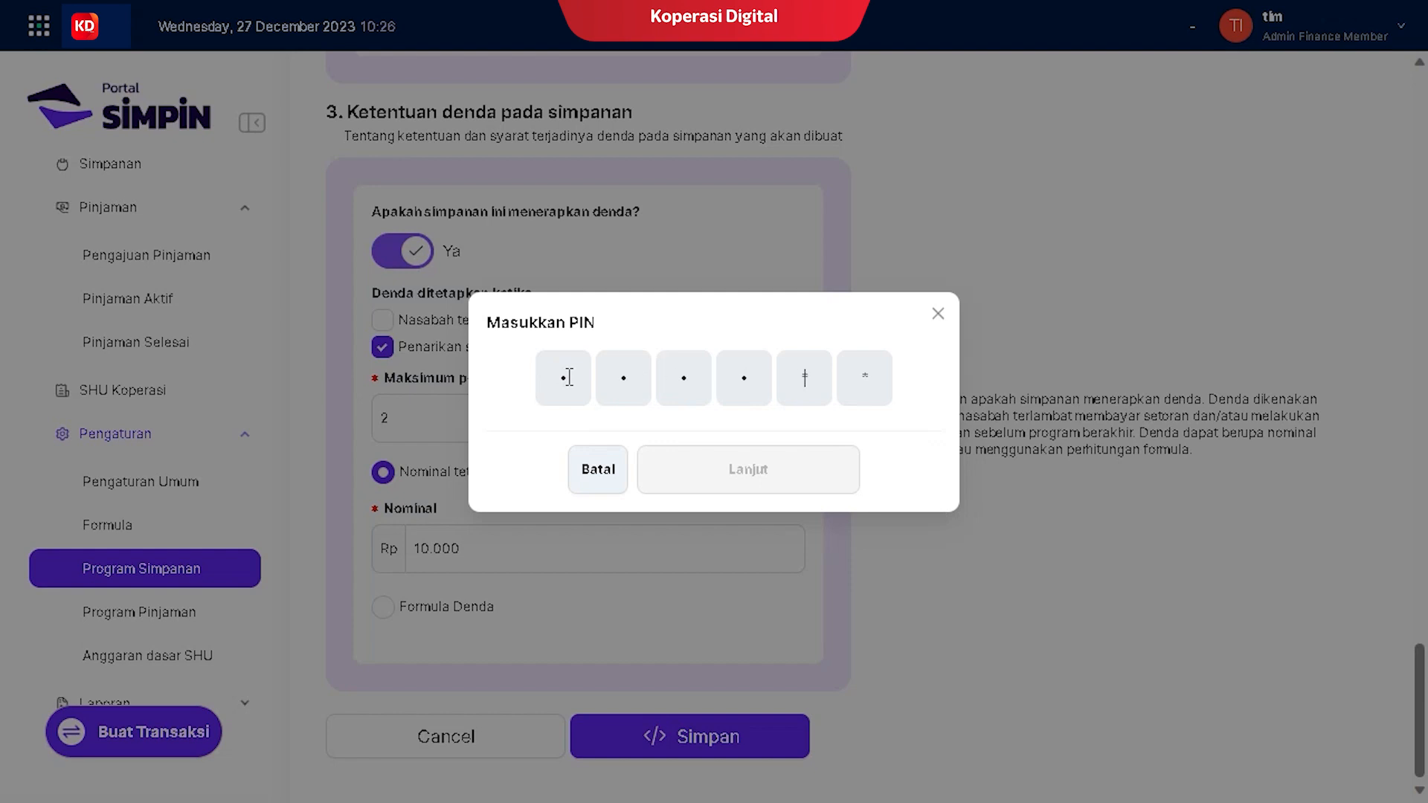
{"action": "type", "text": "6"}
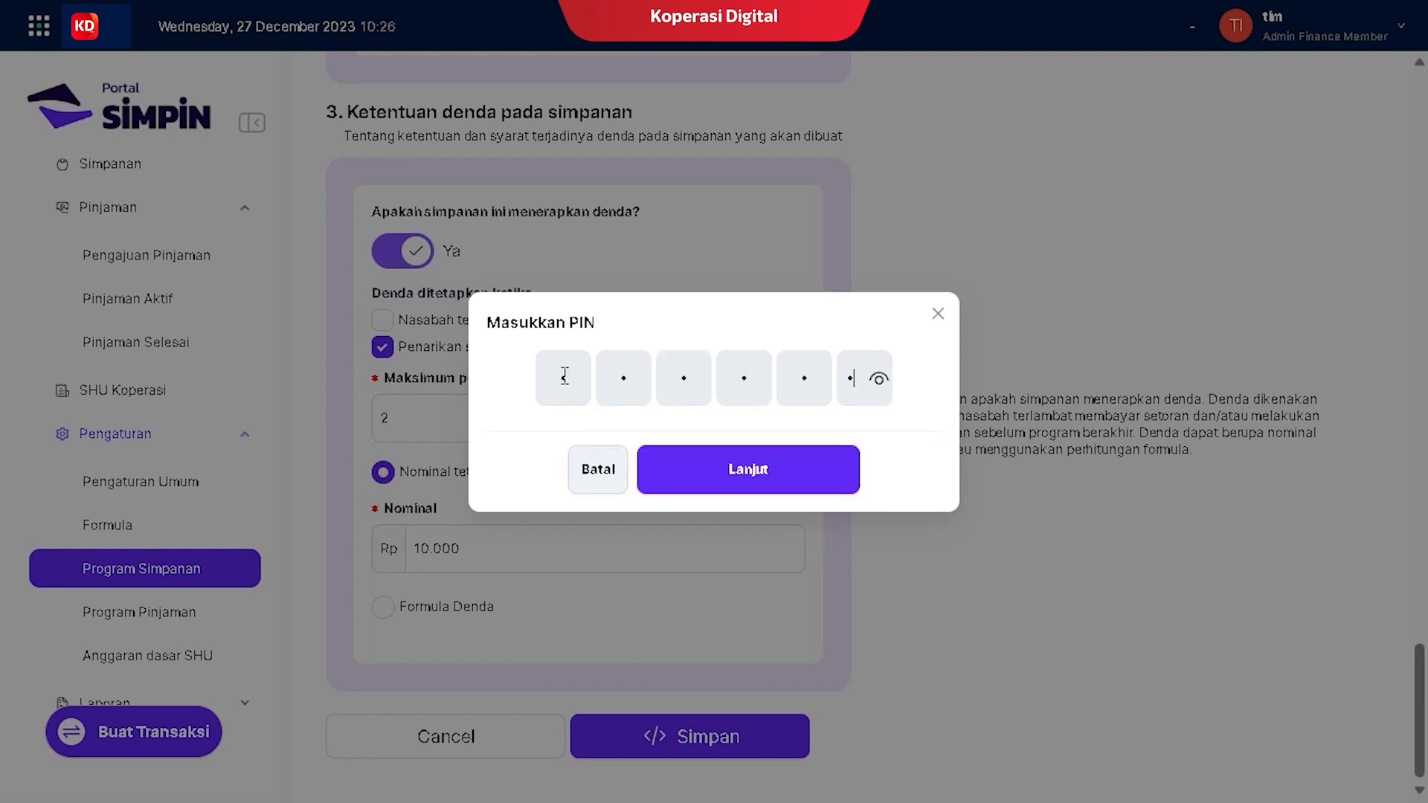
{"action": "left_click", "coordinate": [683, 484]}
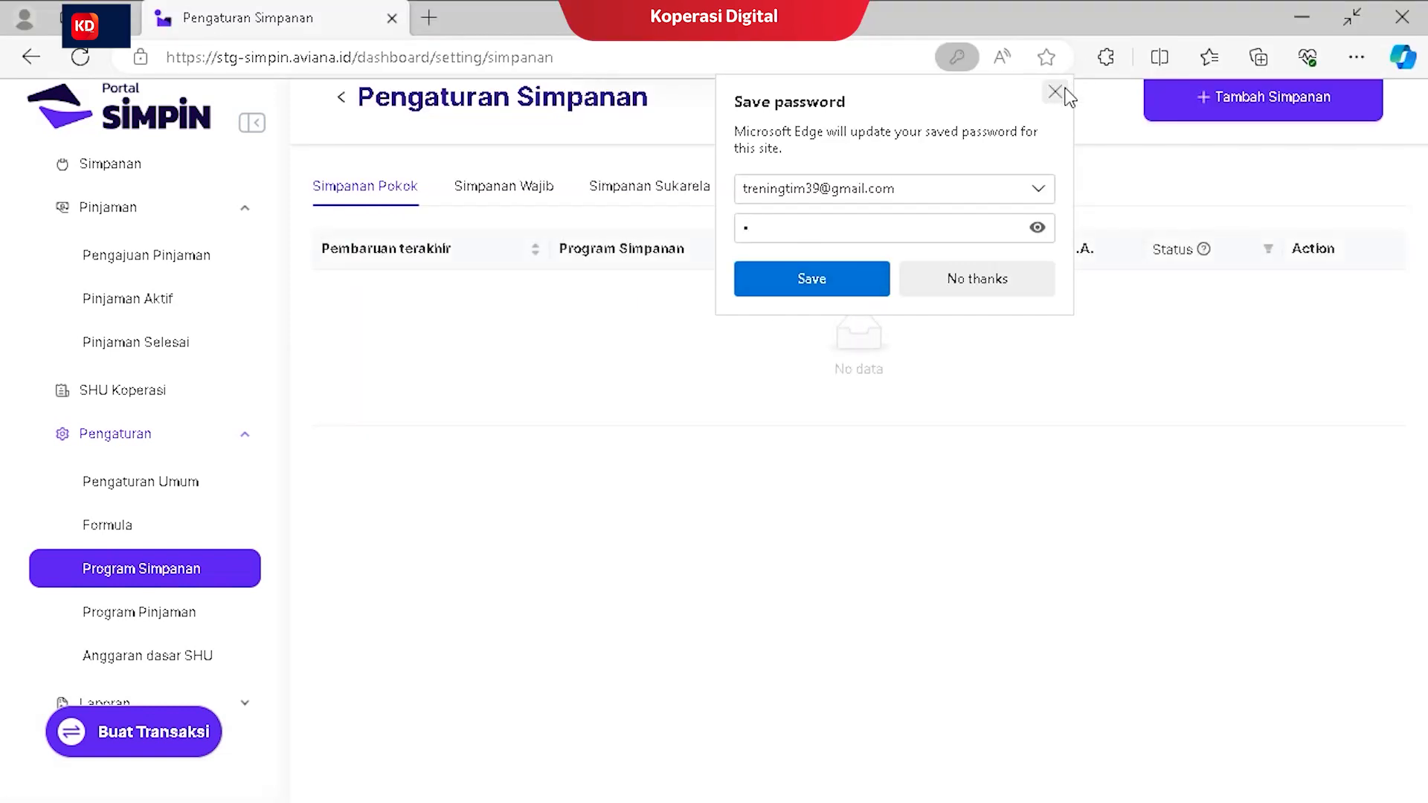
{"action": "left_click", "coordinate": [1053, 88]}
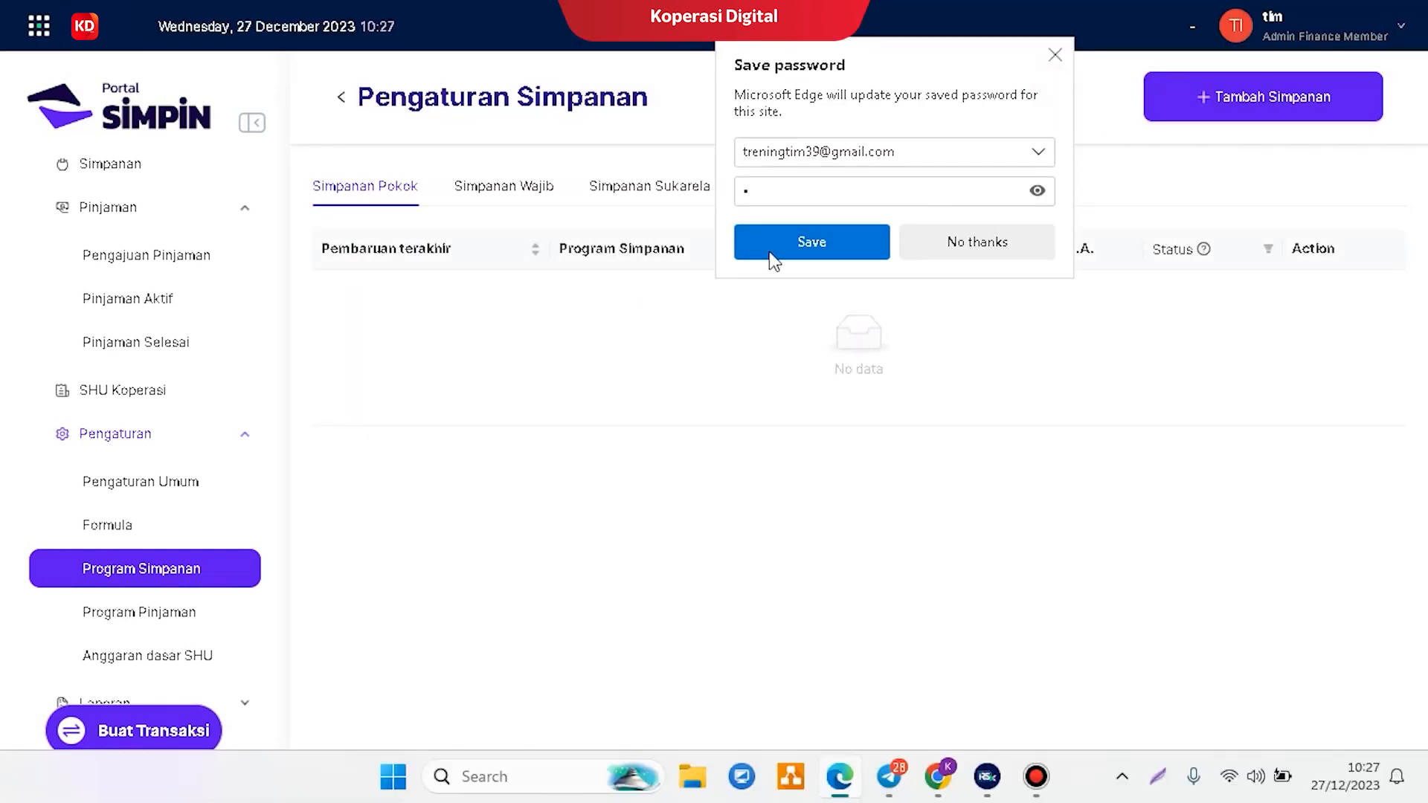
{"action": "left_click", "coordinate": [1054, 55]}
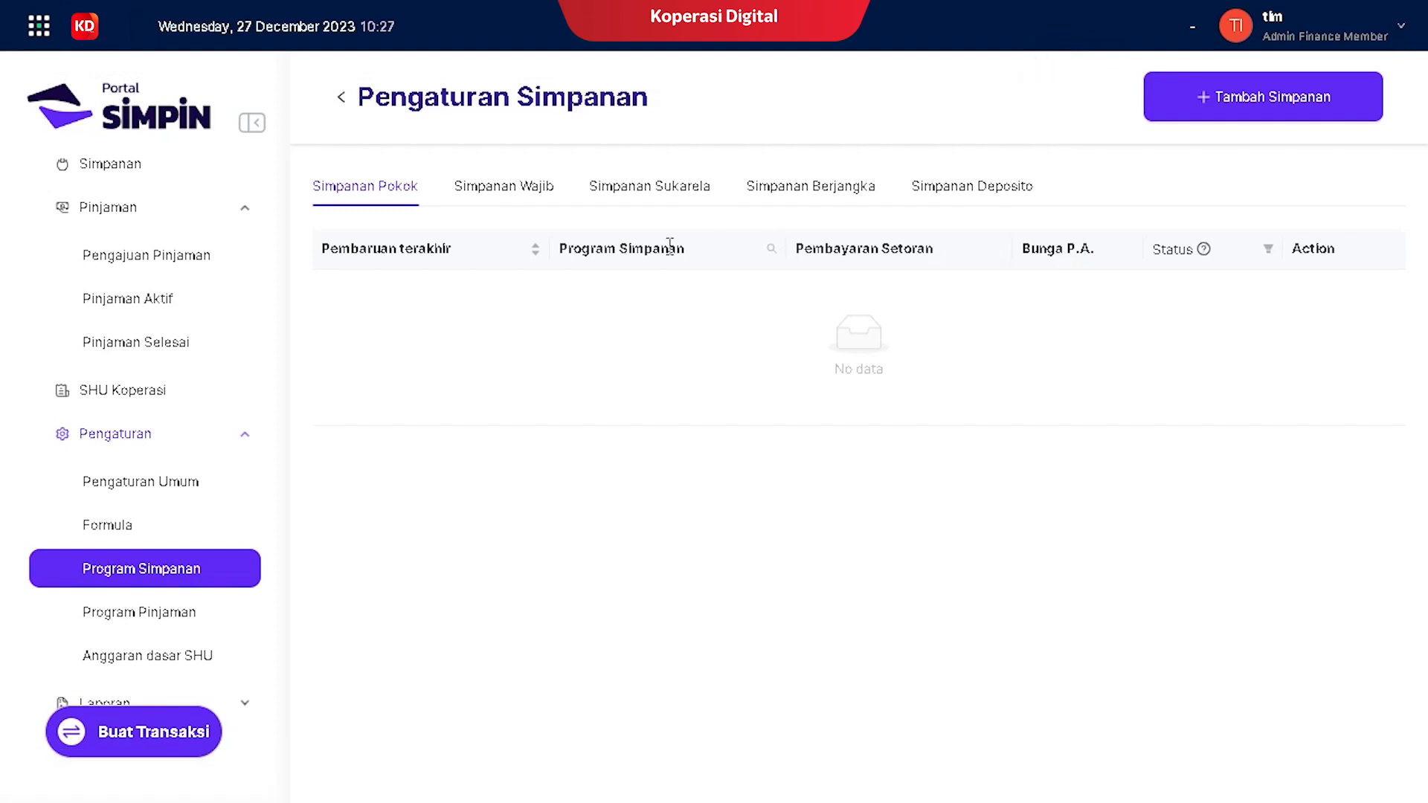
Step: Show the Simpanan Berjangka list, where simpanan masa depan (Rp 100.000.000, 12 Bulan) is still inactive
{"action": "left_click", "coordinate": [784, 195]}
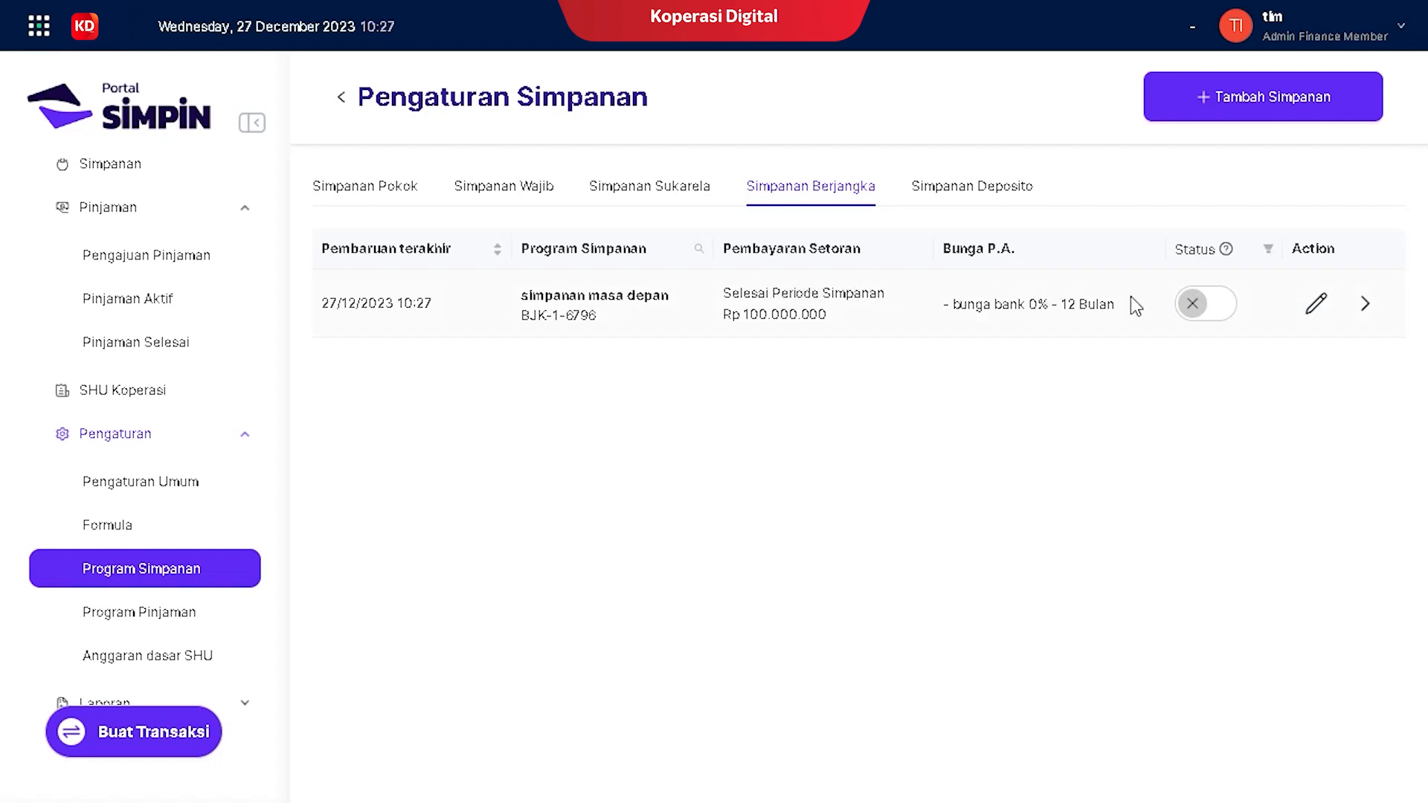
Step: Activate simpanan masa depan to Aktif Dibuka, confirming with the account PIN and dismissing the save-password prompt
{"action": "left_click", "coordinate": [1217, 311]}
{"action": "left_click", "coordinate": [781, 348]}
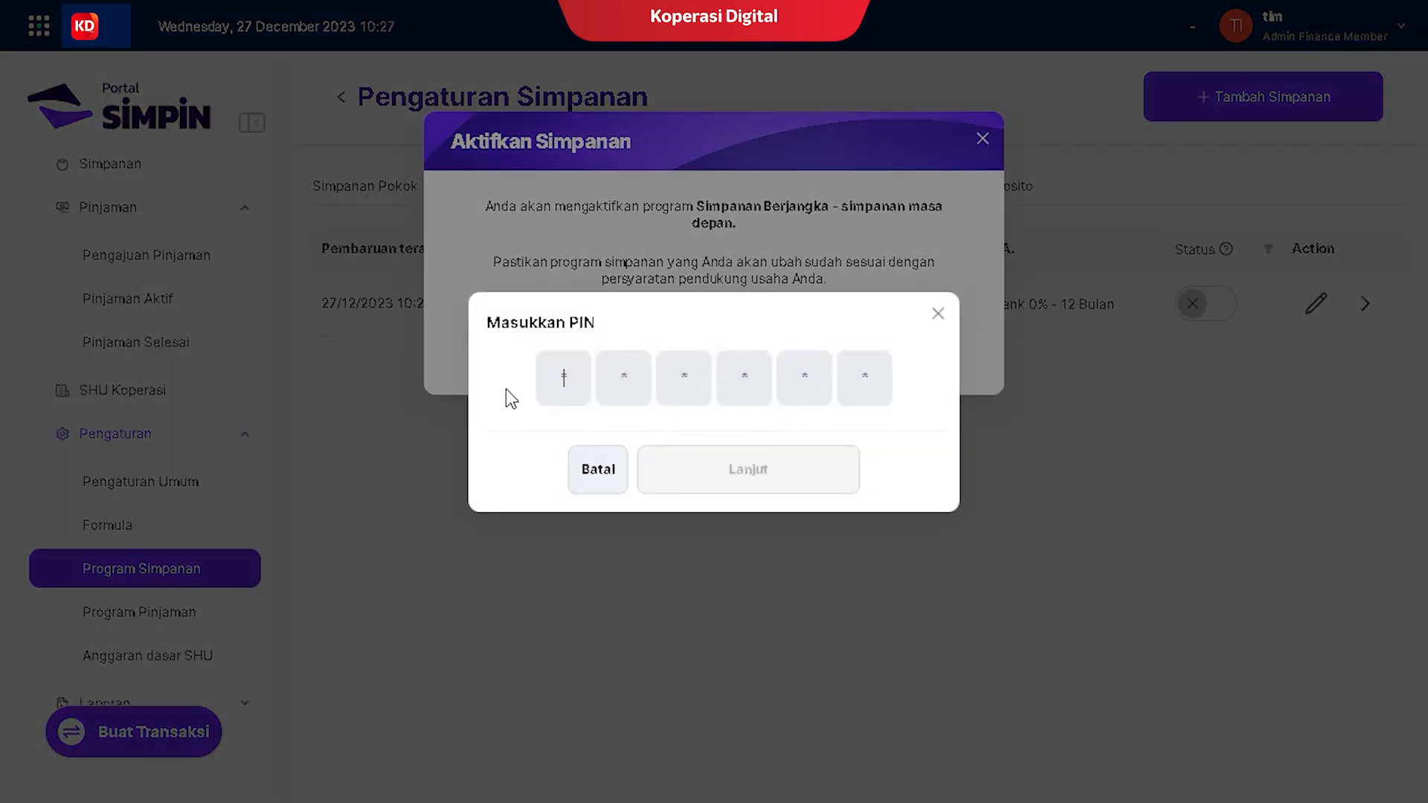
{"action": "type", "text": "123456"}
{"action": "left_click", "coordinate": [765, 468]}
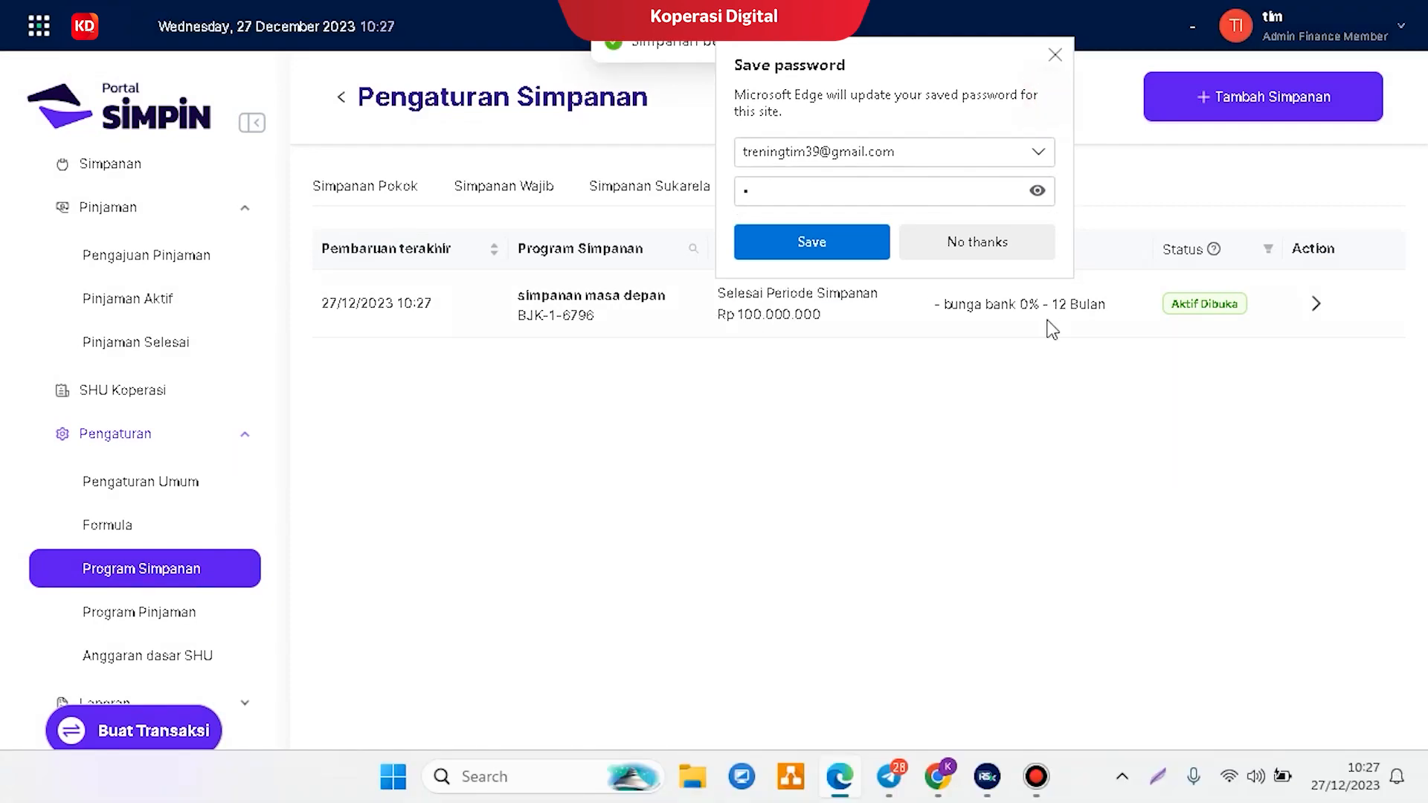
{"action": "left_click", "coordinate": [1054, 93]}
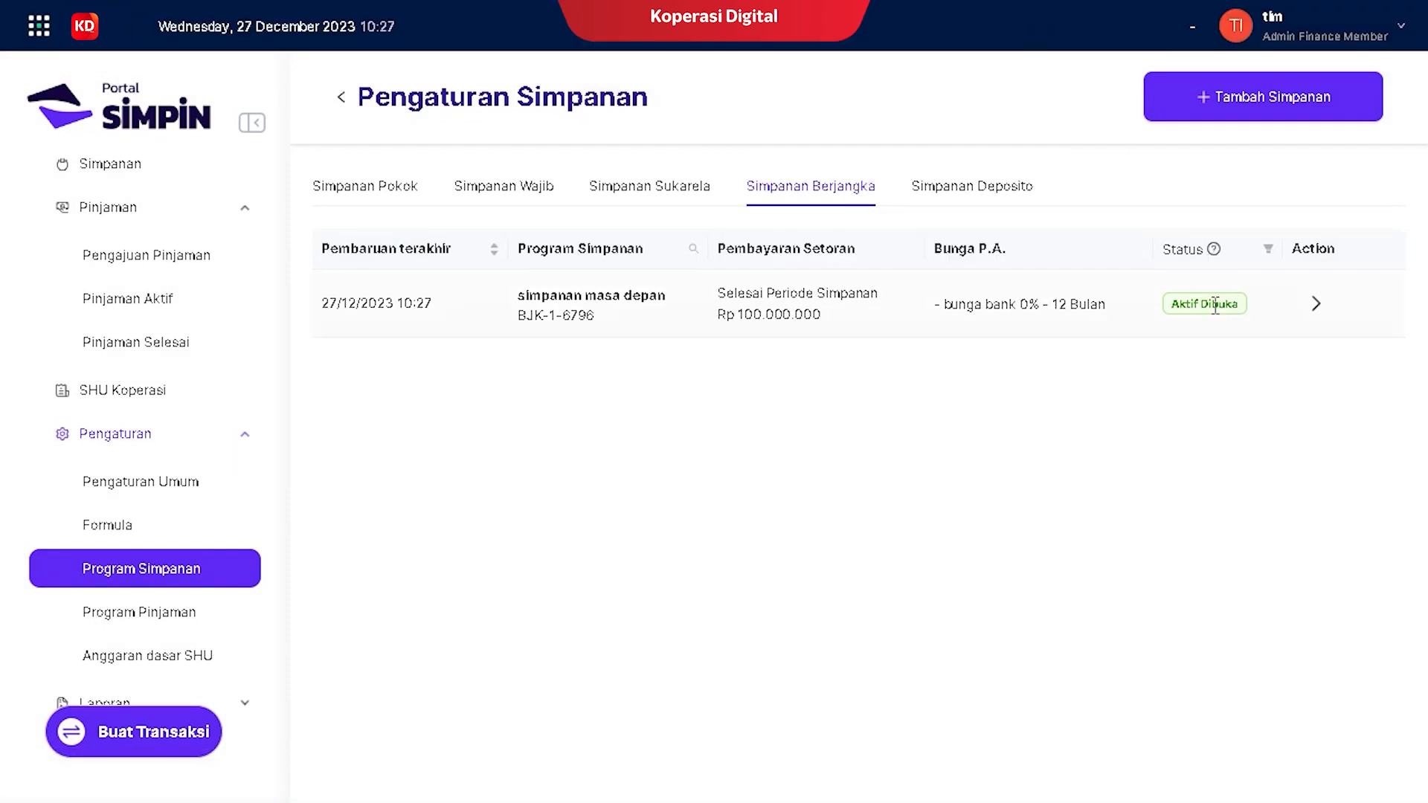